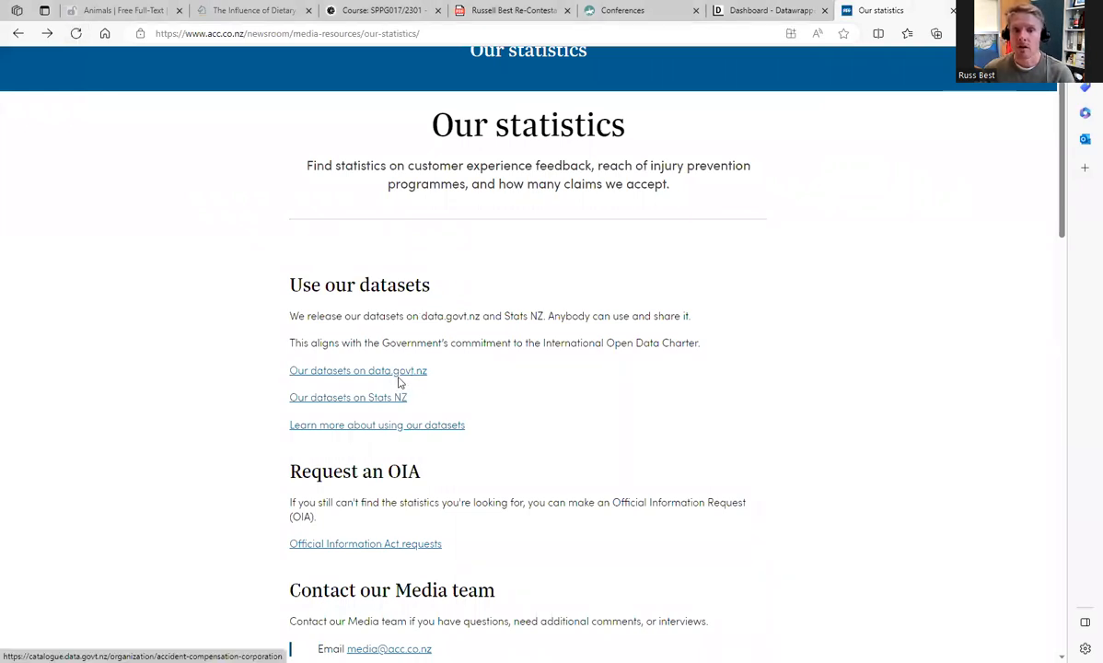
Step: Go to ACC's datasets on data.govt.nz and browse the list of available injury and claims datasets
{"action": "left_click", "coordinate": [47, 33]}
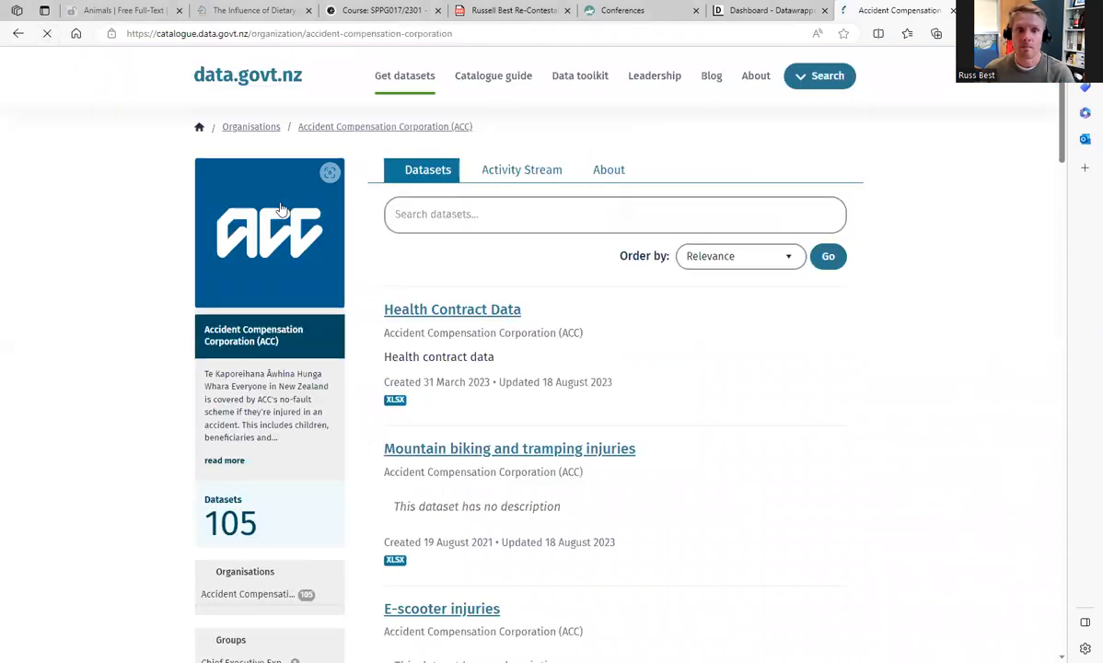
{"action": "scroll", "coordinate": [653, 350], "scroll_direction": "down", "scroll_amount": 2}
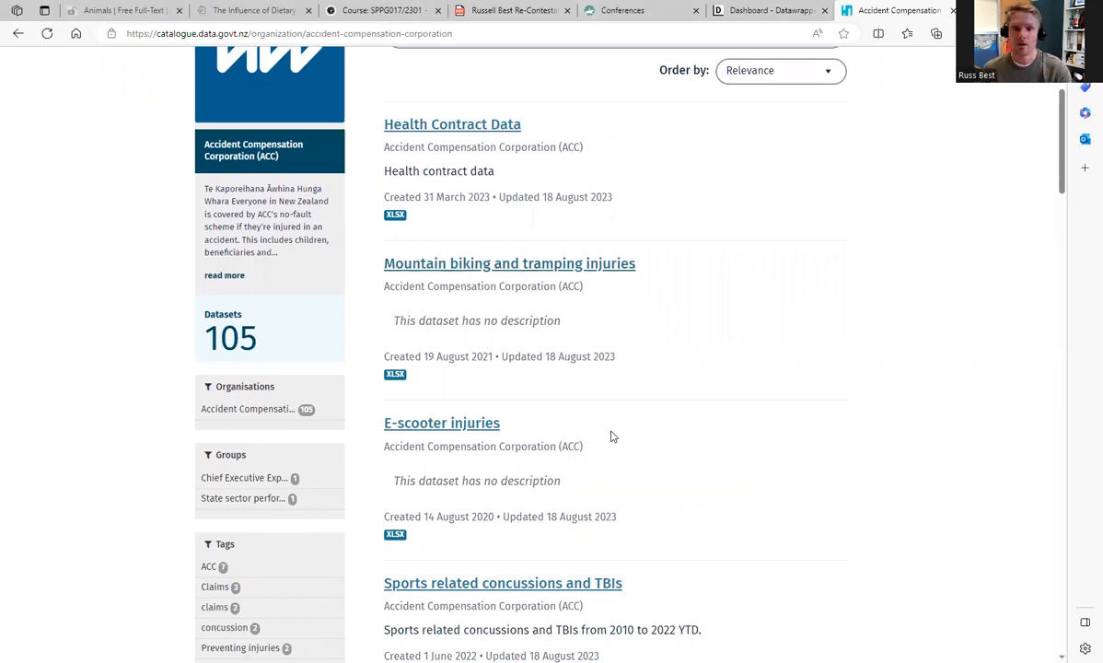
{"action": "scroll", "coordinate": [587, 576], "scroll_direction": "down", "scroll_amount": 3}
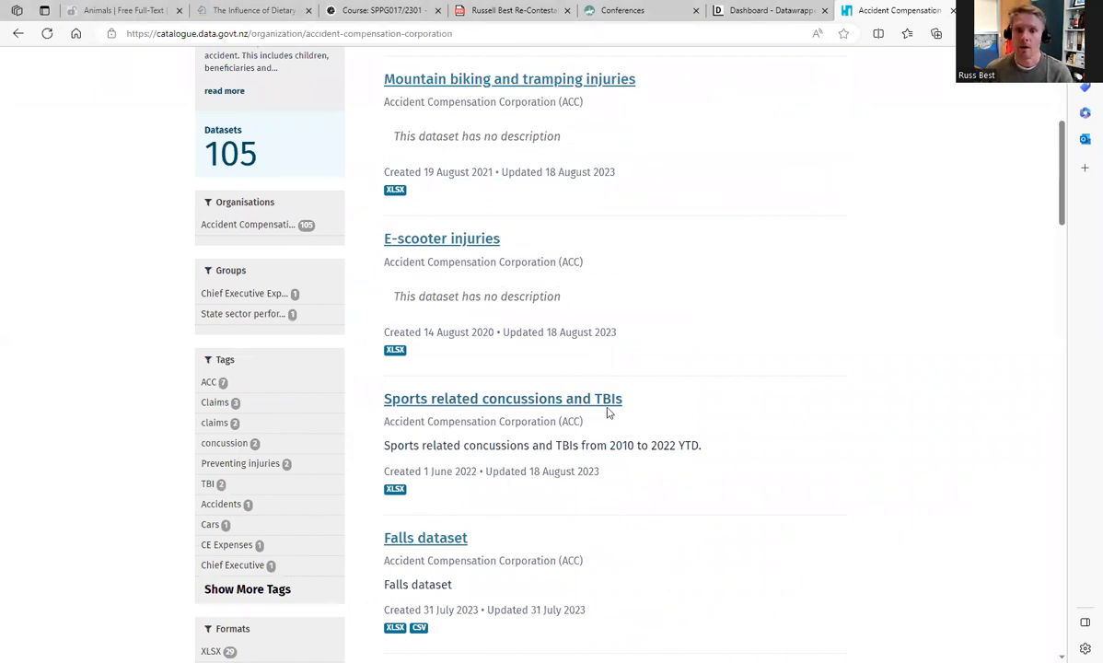
{"action": "scroll", "coordinate": [668, 429], "scroll_direction": "up", "scroll_amount": 1}
{"action": "scroll", "coordinate": [669, 428], "scroll_direction": "down", "scroll_amount": 3}
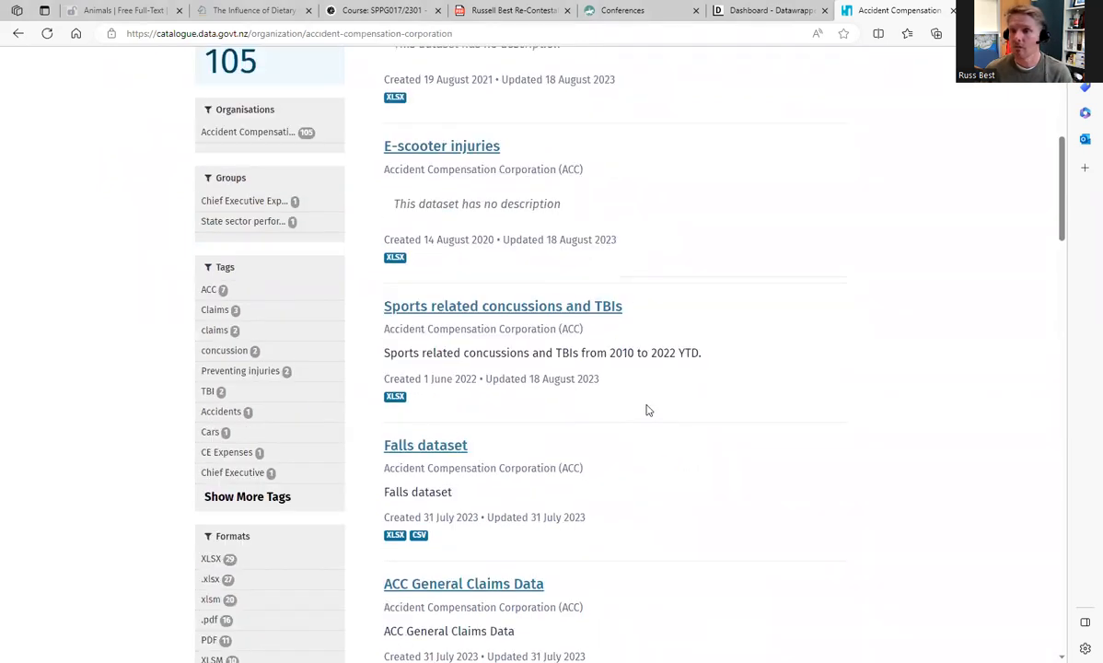
{"action": "scroll", "coordinate": [648, 410], "scroll_direction": "up", "scroll_amount": 4}
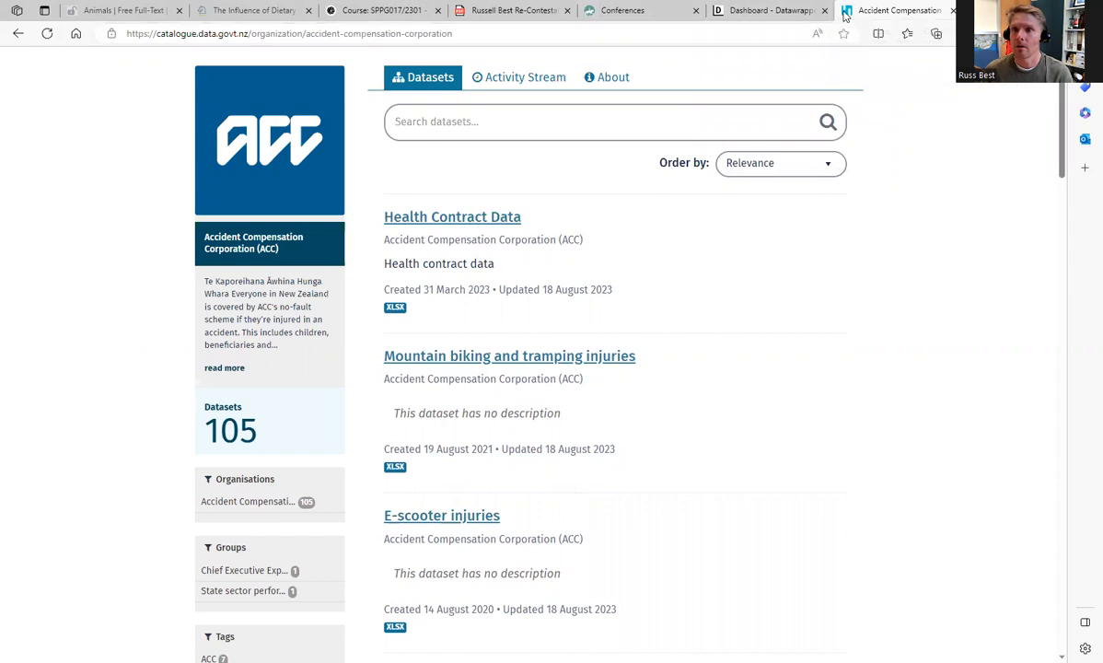
Step: Move the ACC datasets tab ahead of the Datawrapper tab and switch to the Datawrapper dashboard
{"action": "left_click_drag", "start_coordinate": [846, 15], "coordinate": [786, 66]}
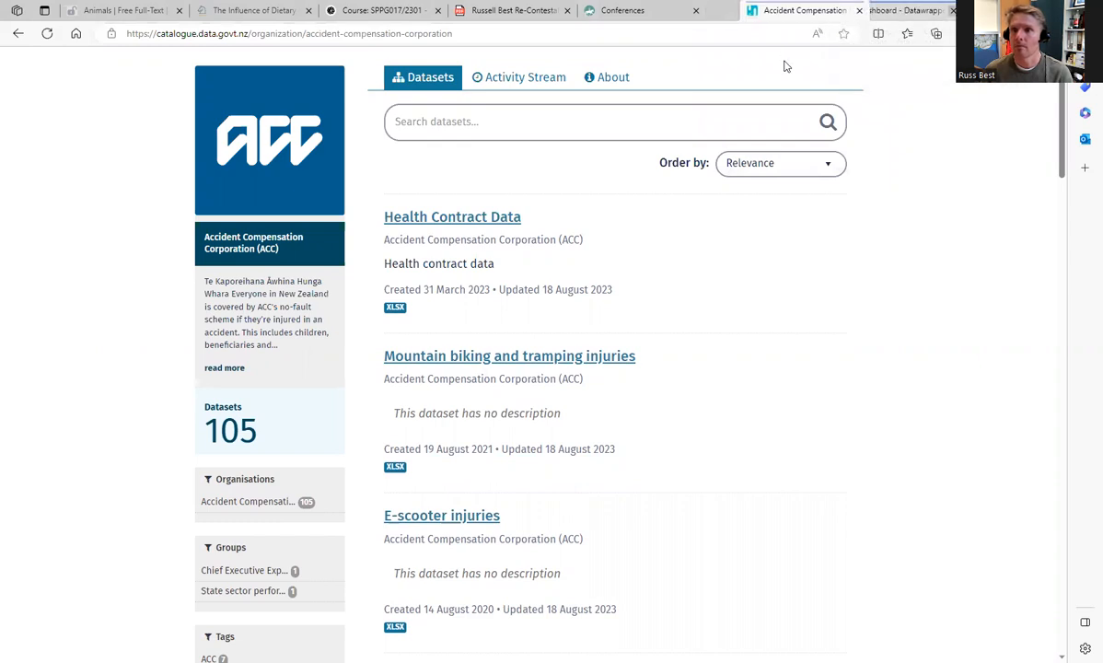
{"action": "key", "text": "ctrl+Tab"}
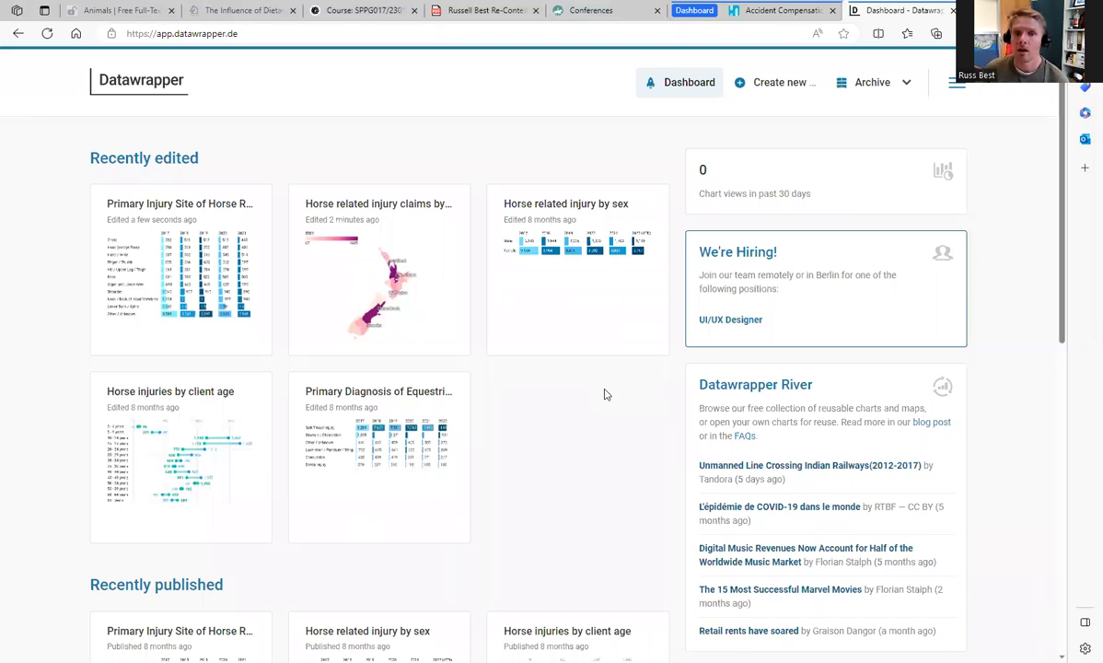
{"action": "mouse_move", "coordinate": [777, 84]}
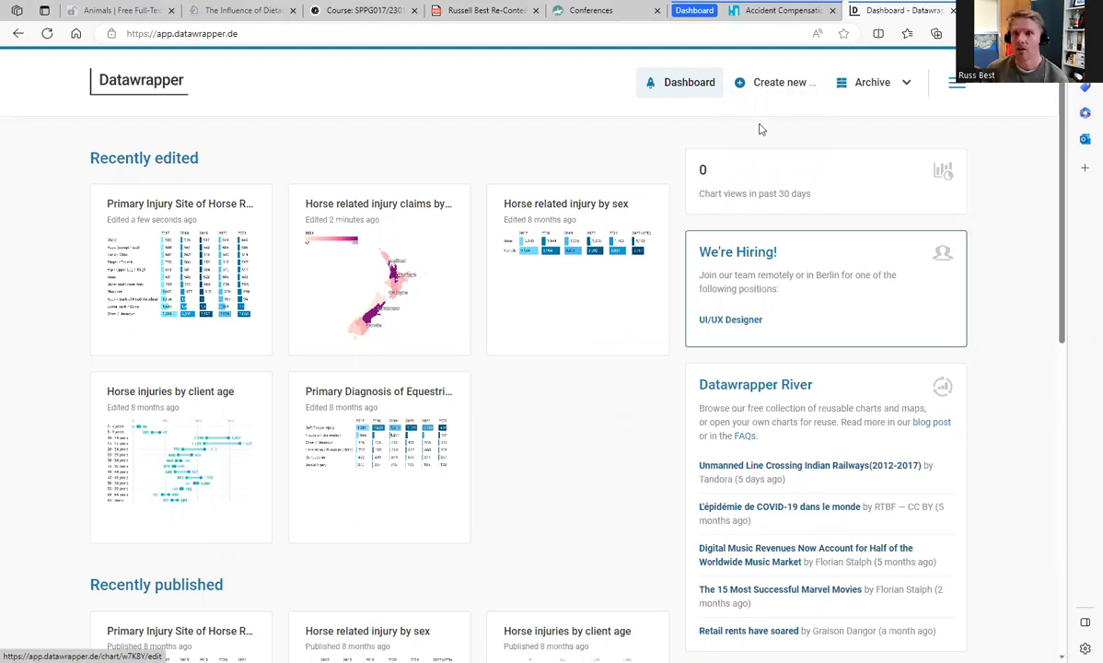
{"action": "mouse_move", "coordinate": [743, 81]}
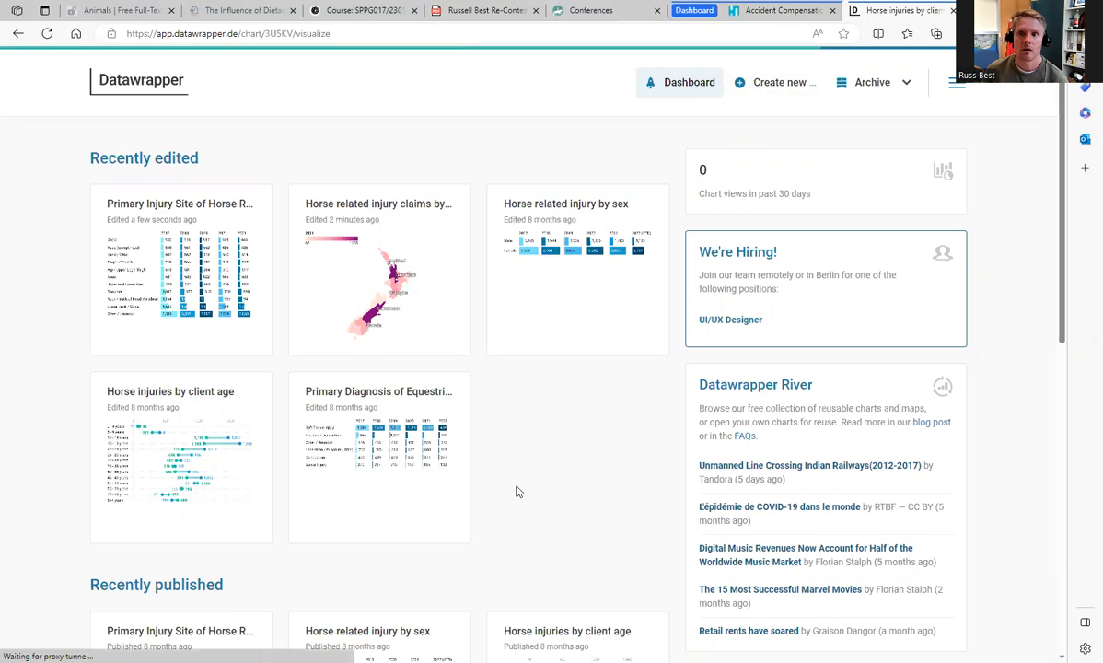
Step: Examine the uploaded source data of the Horse injuries by client age chart
{"action": "left_click", "coordinate": [247, 178]}
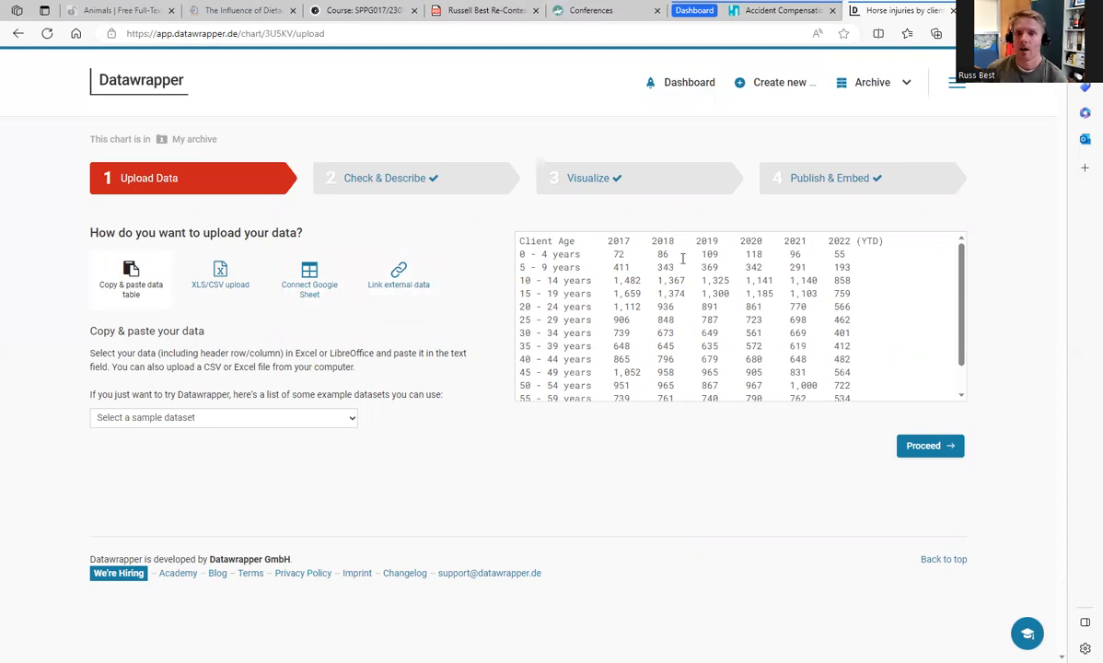
{"action": "scroll", "coordinate": [707, 314], "scroll_direction": "down", "scroll_amount": 2}
{"action": "scroll", "coordinate": [707, 314], "scroll_direction": "up", "scroll_amount": 2}
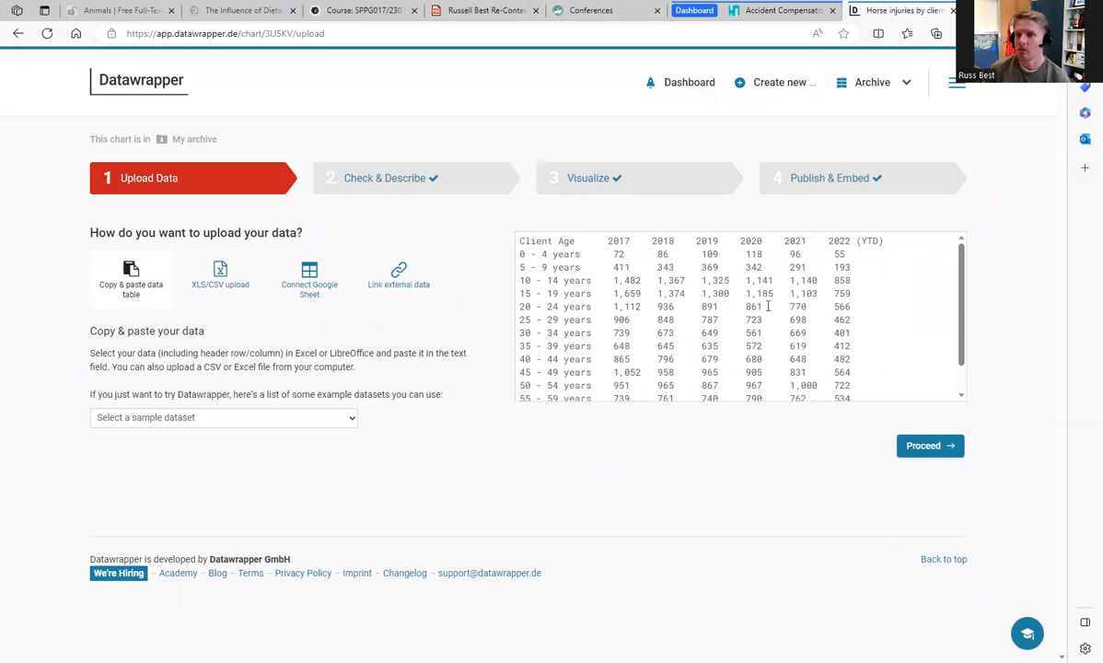
Step: Check the interpreted client age table, including the flagged 2017 value for 45 - 49 years and 2021 value for 50 - 54 years
{"action": "left_click", "coordinate": [453, 172]}
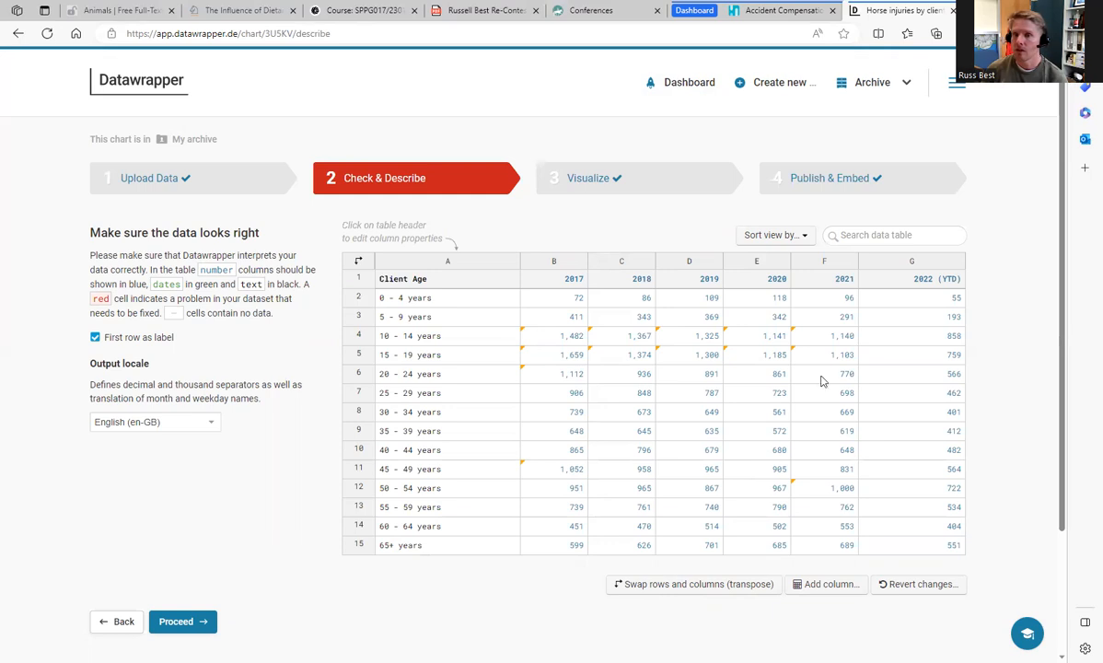
{"action": "scroll", "coordinate": [800, 500], "scroll_direction": "down", "scroll_amount": 2}
{"action": "scroll", "coordinate": [801, 504], "scroll_direction": "up", "scroll_amount": 2}
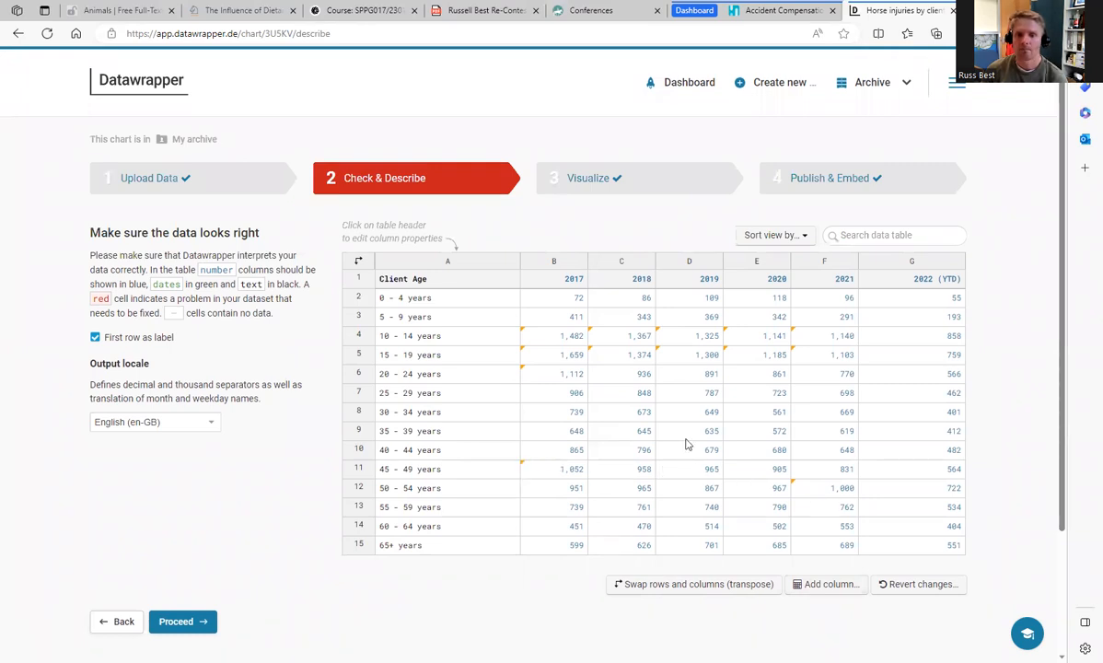
{"action": "left_click", "coordinate": [523, 468]}
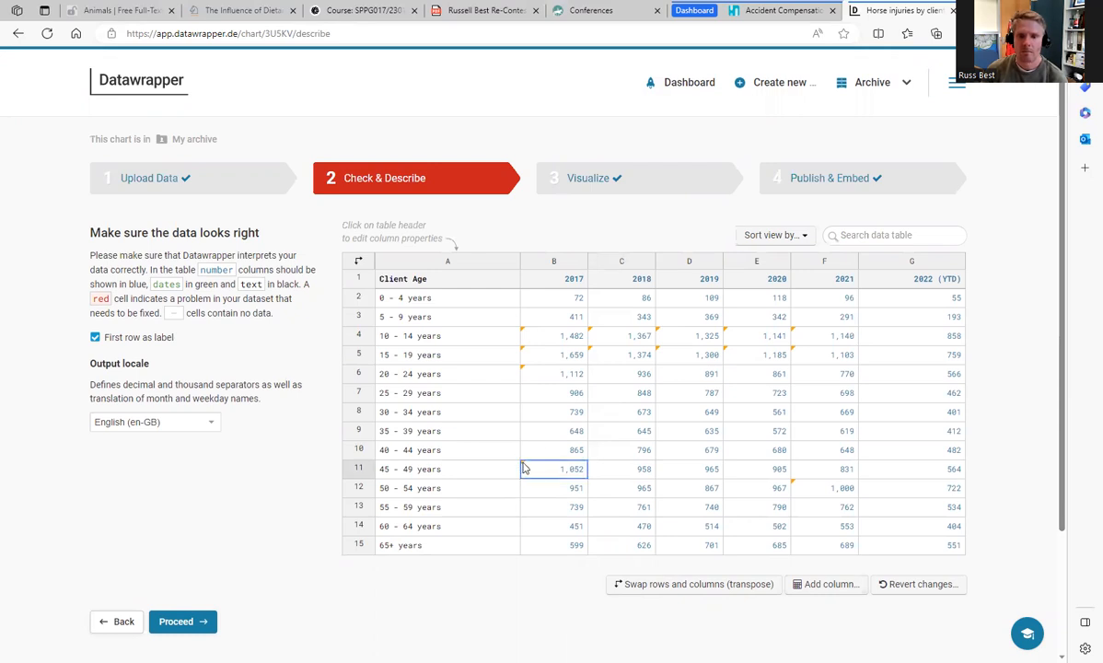
{"action": "left_click", "coordinate": [794, 486]}
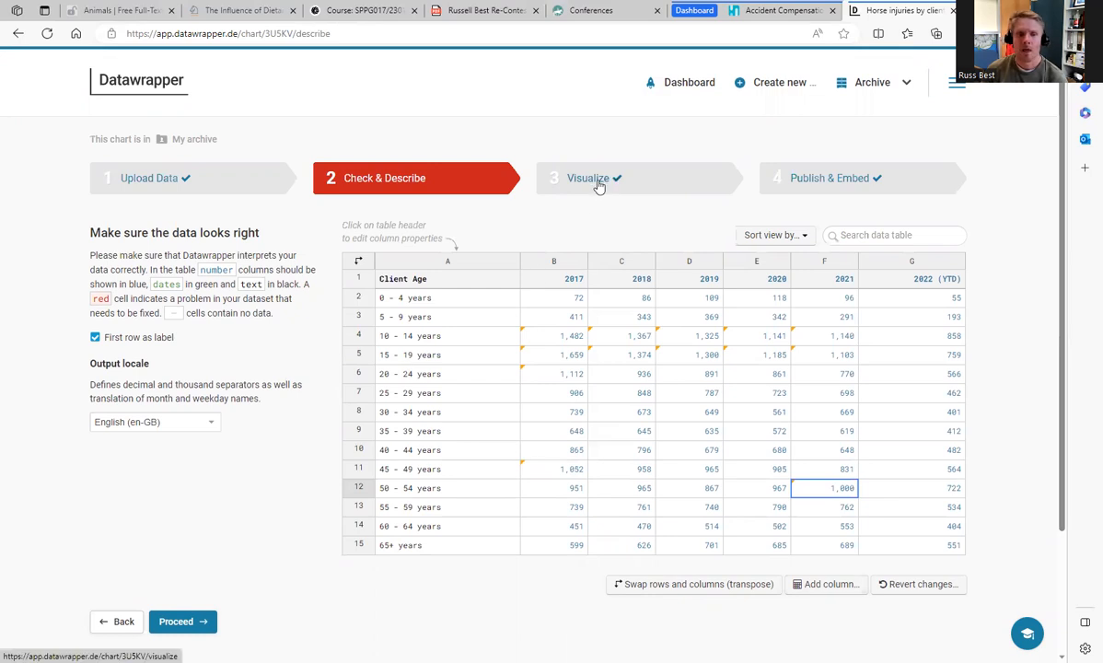
Step: Change the horse injuries by client age visualization to an Arrow Plot and examine its refinement options
{"action": "left_click", "coordinate": [598, 182]}
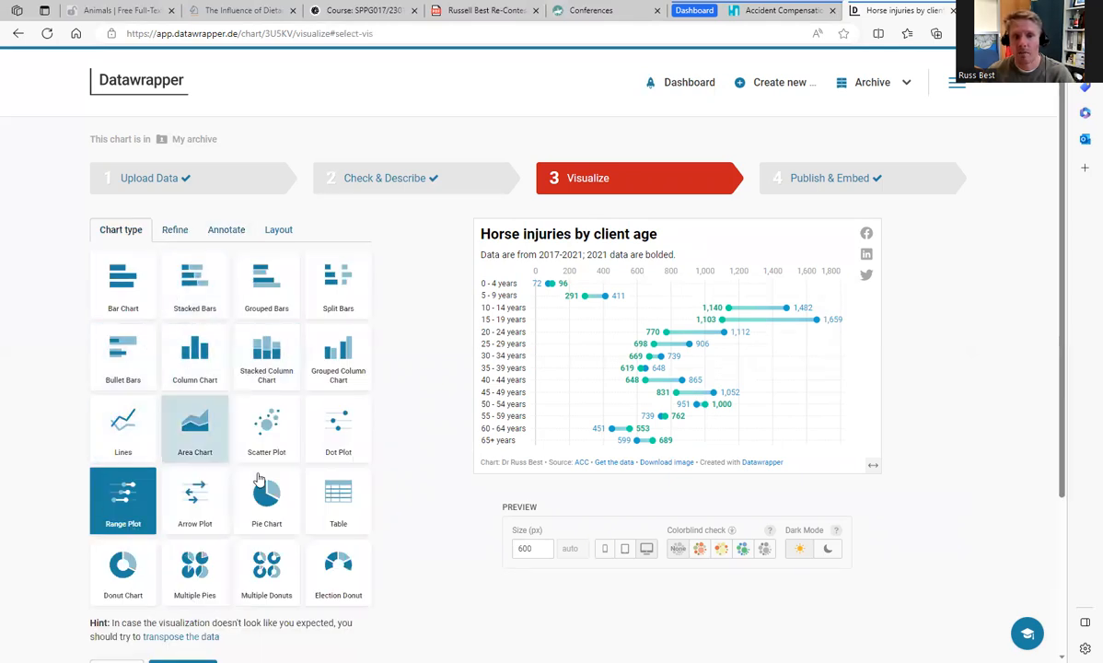
{"action": "left_click", "coordinate": [187, 477]}
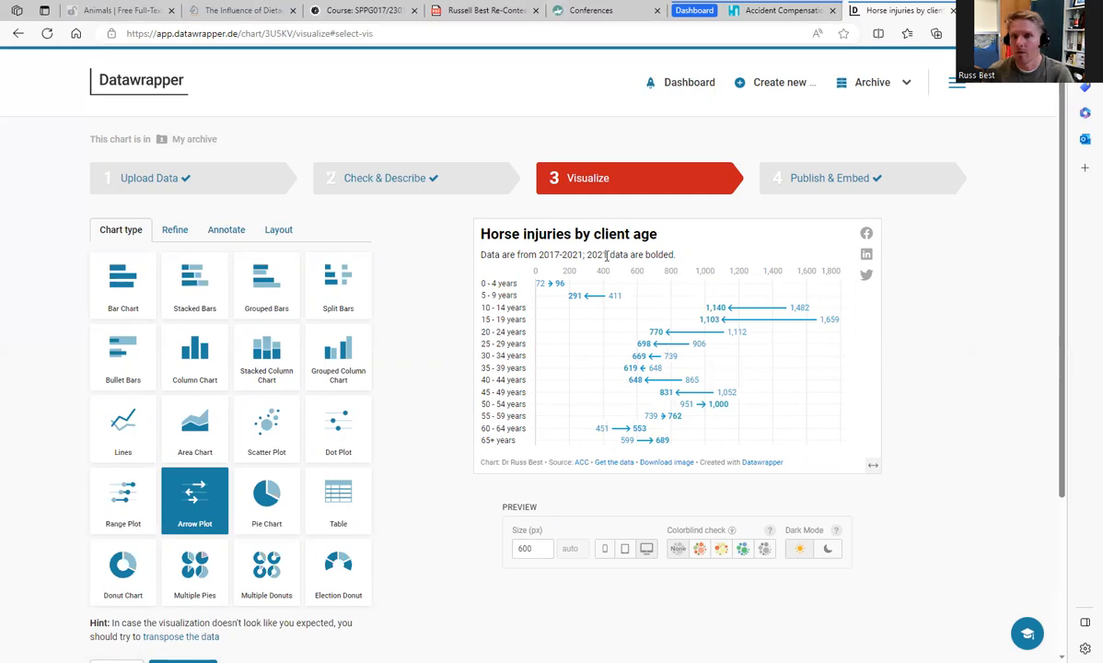
{"action": "left_click", "coordinate": [177, 231]}
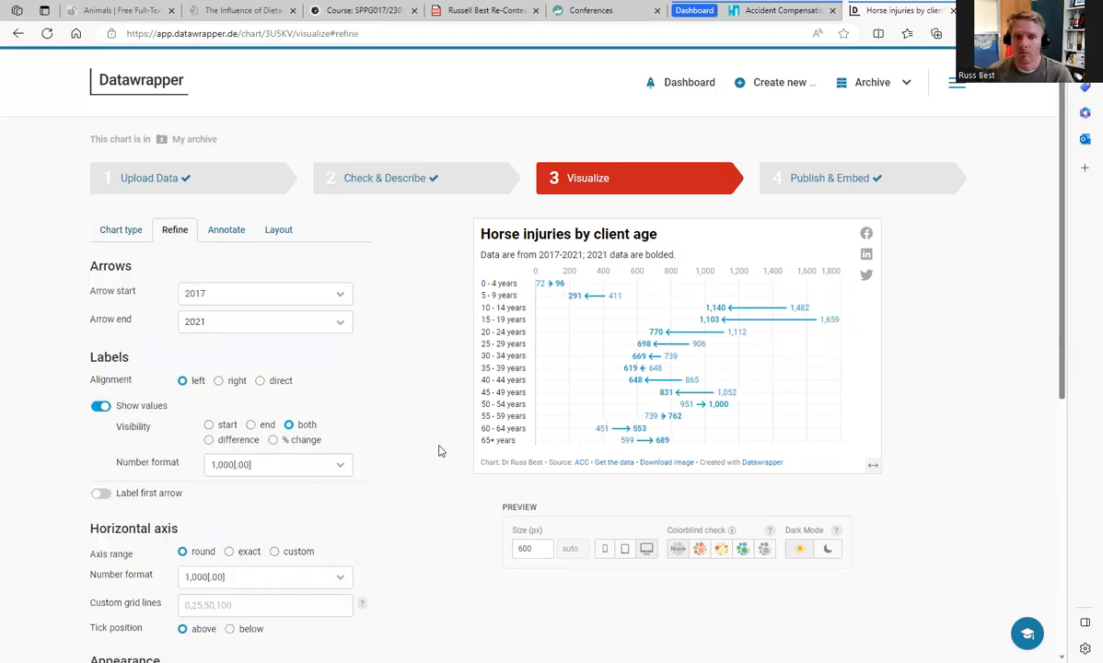
{"action": "scroll", "coordinate": [428, 463], "scroll_direction": "down", "scroll_amount": 3}
{"action": "scroll", "coordinate": [399, 481], "scroll_direction": "down", "scroll_amount": 2}
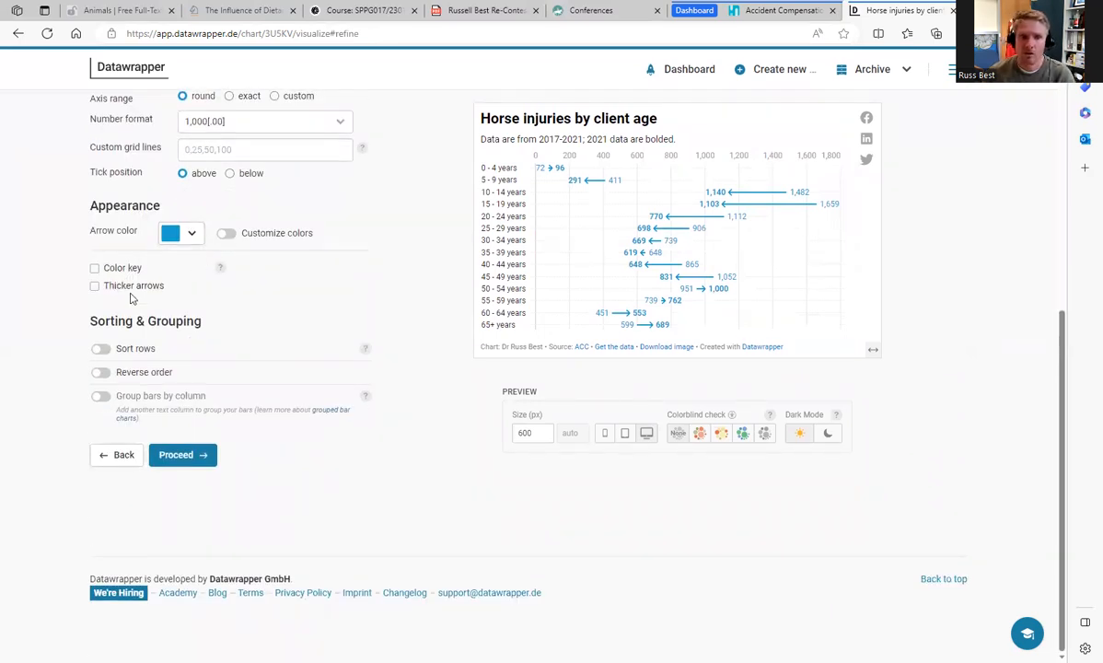
{"action": "scroll", "coordinate": [357, 452], "scroll_direction": "up", "scroll_amount": 4}
{"action": "scroll", "coordinate": [358, 453], "scroll_direction": "up", "scroll_amount": 1}
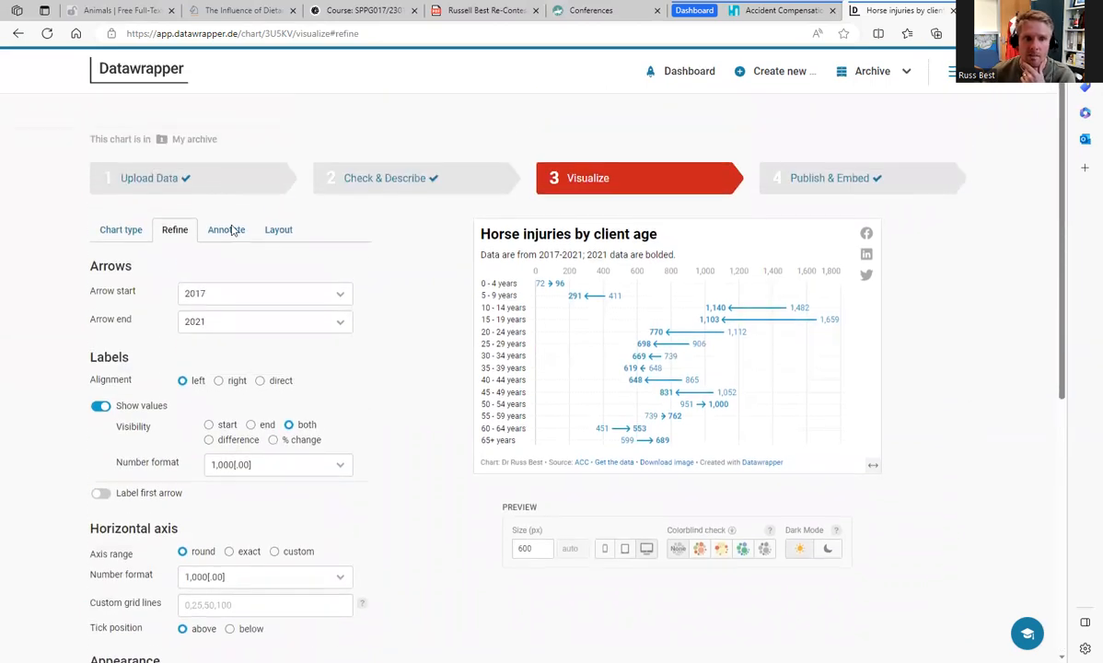
Step: Review the chart's annotation and layout settings and return to the chart type choices
{"action": "left_click", "coordinate": [226, 230]}
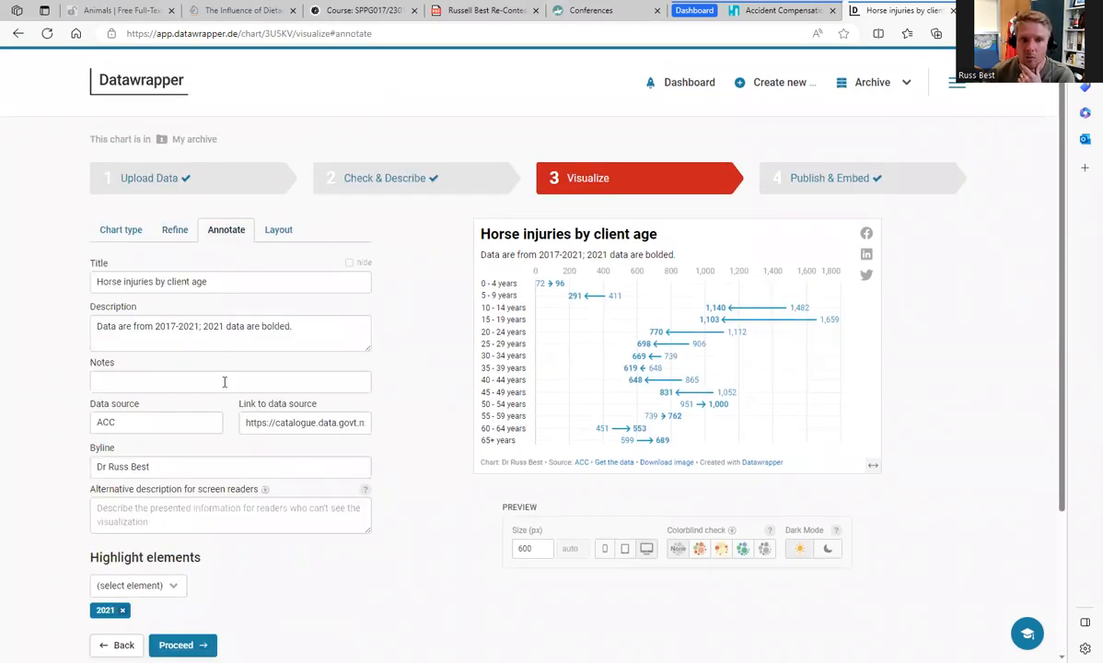
{"action": "left_click", "coordinate": [277, 232]}
{"action": "scroll", "coordinate": [366, 394], "scroll_direction": "down", "scroll_amount": 3}
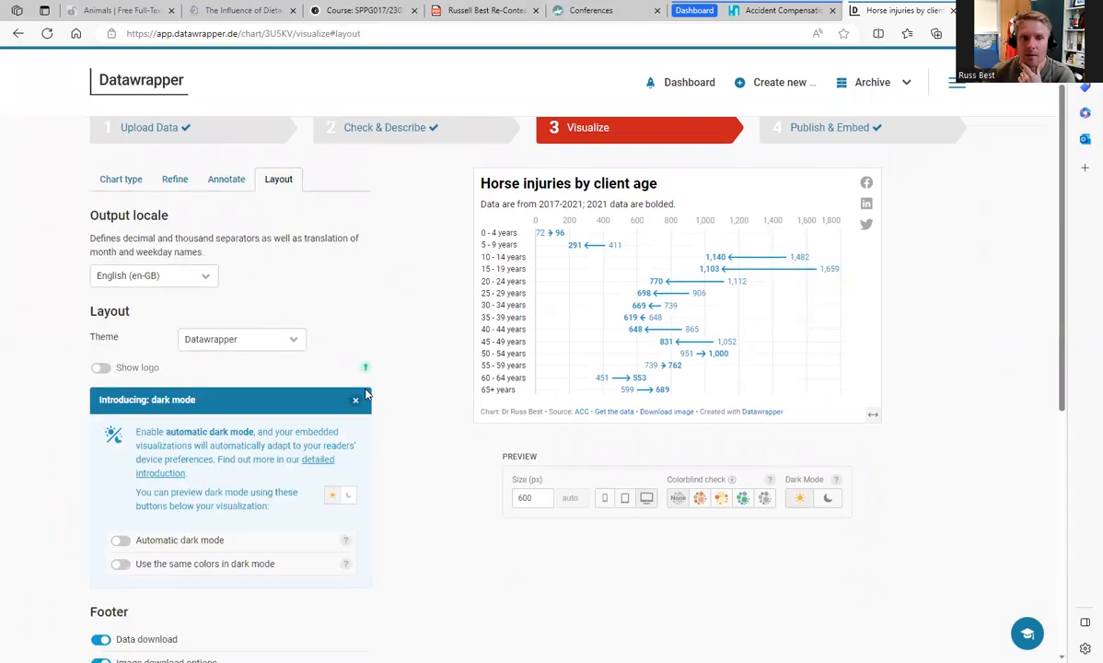
{"action": "scroll", "coordinate": [365, 394], "scroll_direction": "down", "scroll_amount": 3}
{"action": "scroll", "coordinate": [366, 394], "scroll_direction": "up", "scroll_amount": 6}
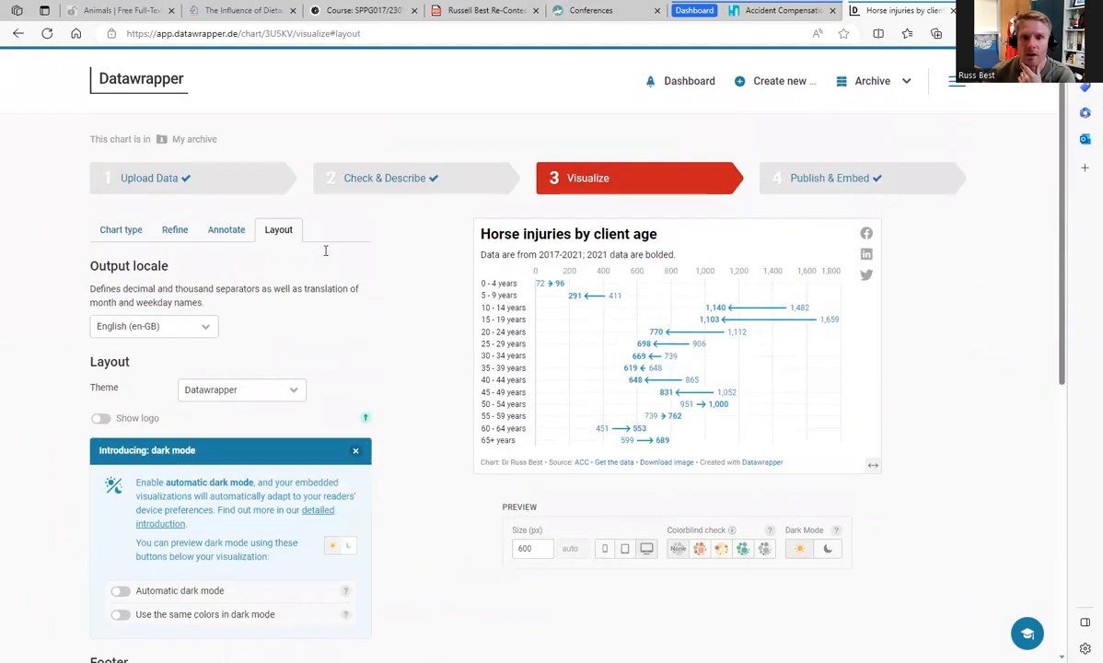
{"action": "left_click", "coordinate": [122, 236]}
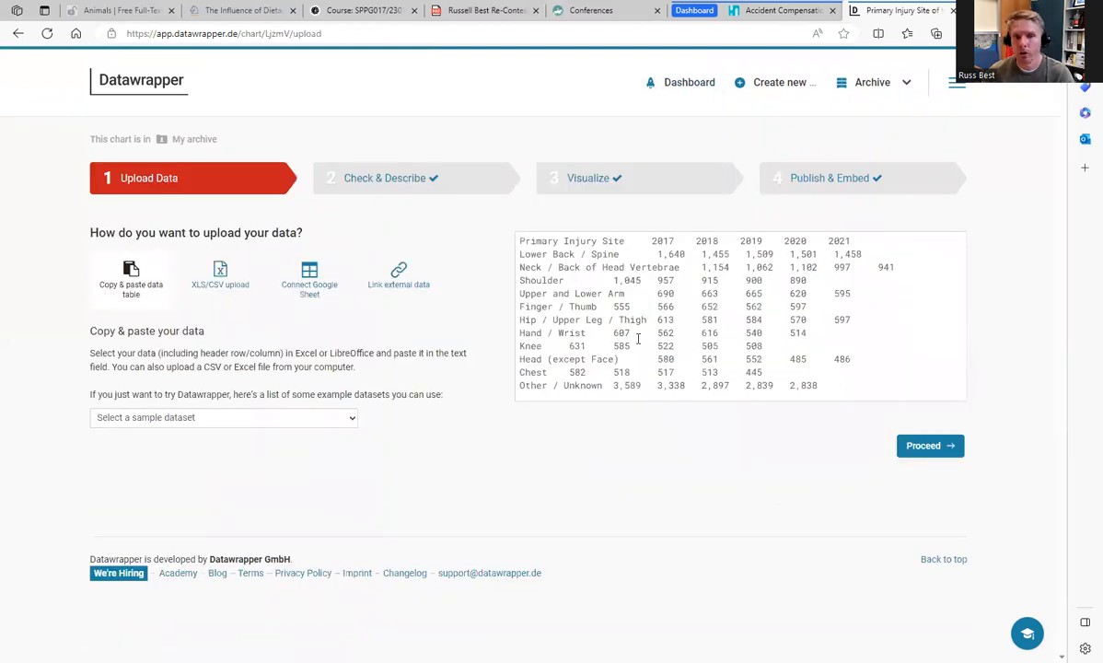
Step: Examine the Primary Injury Site of Horse Related Injury chart's data table, visualization and refinement settings
{"action": "left_click", "coordinate": [417, 183]}
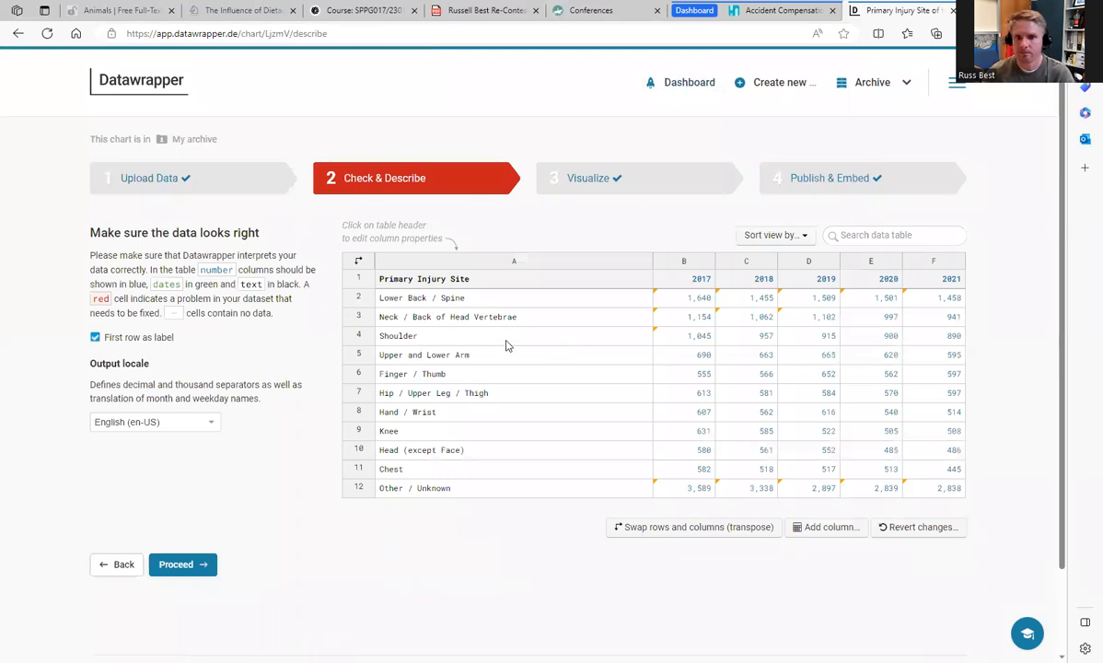
{"action": "left_click", "coordinate": [583, 182]}
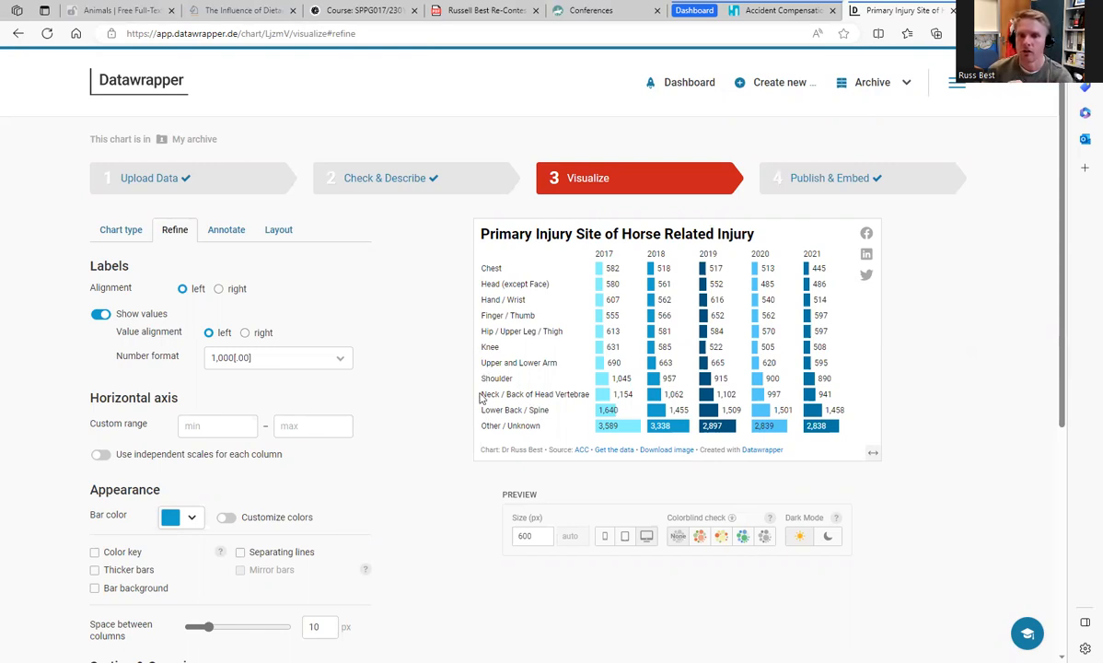
{"action": "mouse_move", "coordinate": [659, 416]}
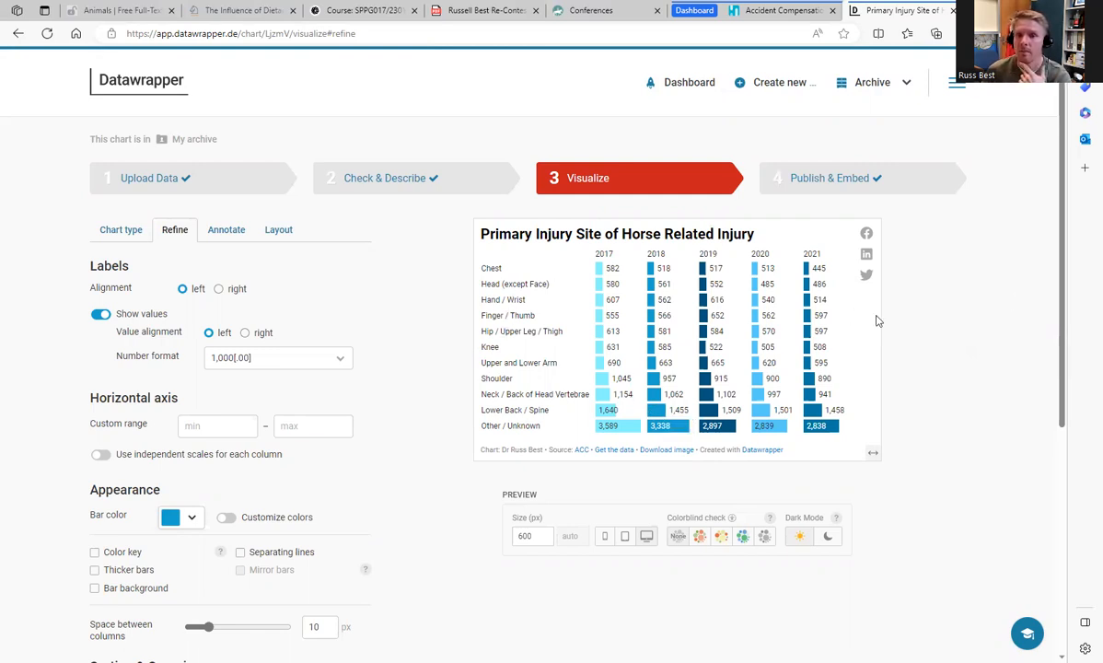
{"action": "mouse_move", "coordinate": [706, 293]}
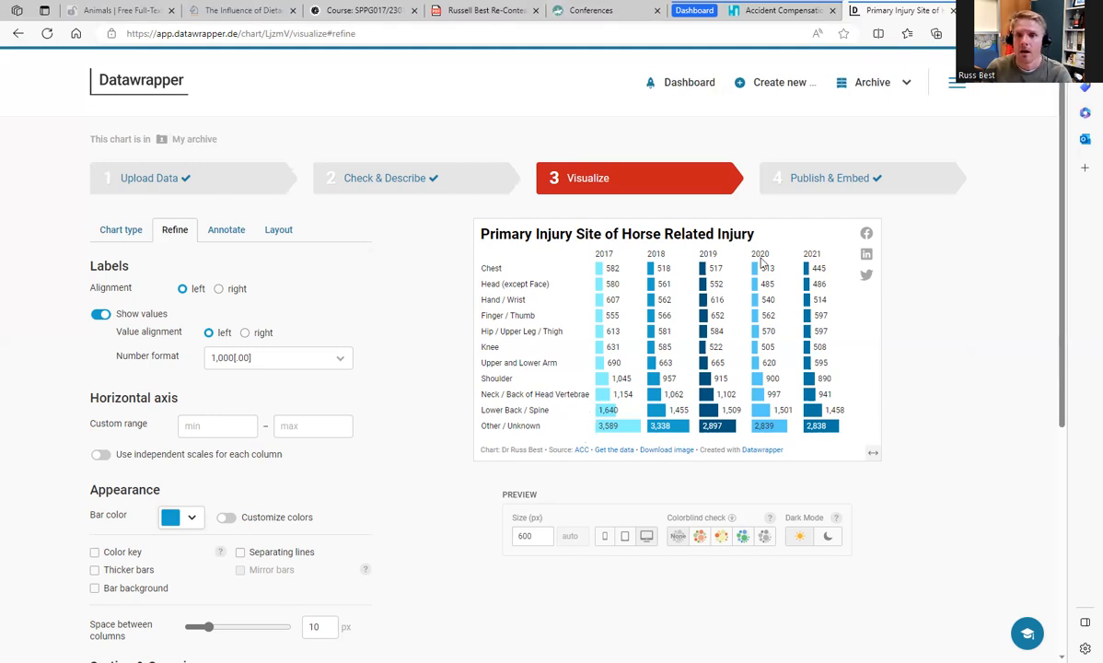
{"action": "scroll", "coordinate": [400, 437], "scroll_direction": "down", "scroll_amount": 1}
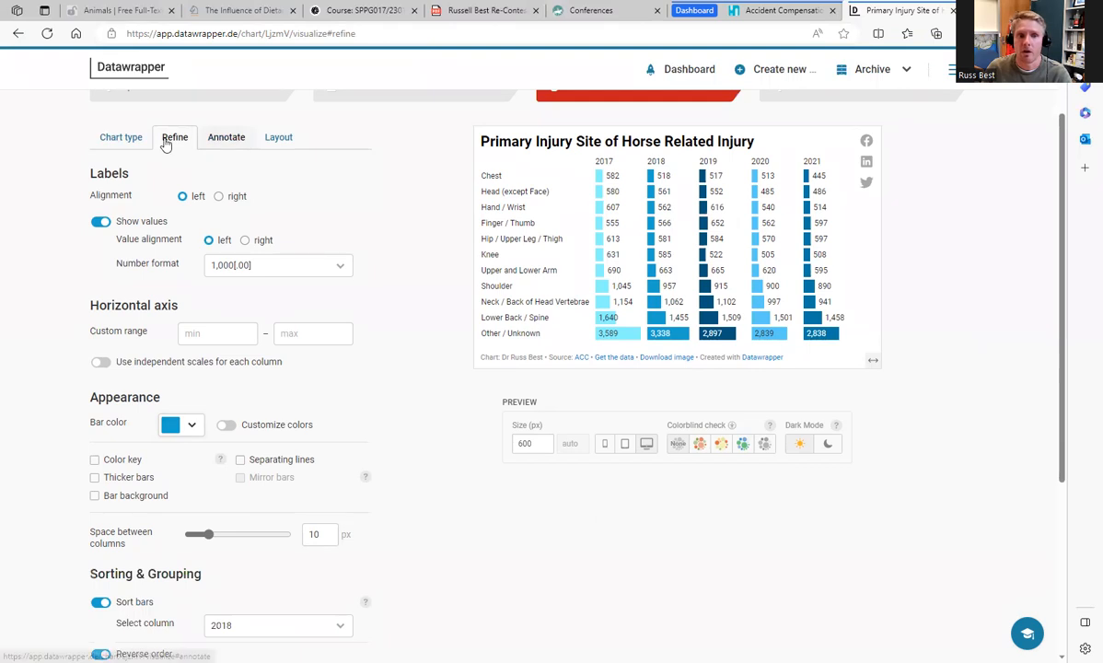
Step: Try Grouped Bars and Stacked Bars for the primary injury site chart and restore Split Bars
{"action": "left_click", "coordinate": [138, 136]}
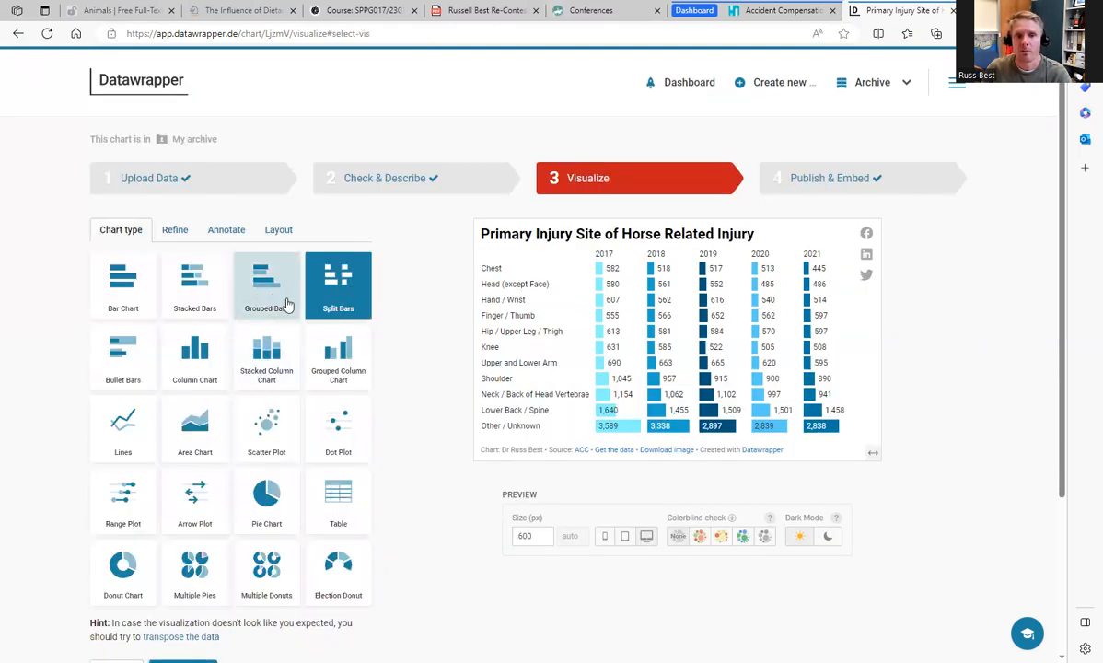
{"action": "left_click", "coordinate": [277, 299]}
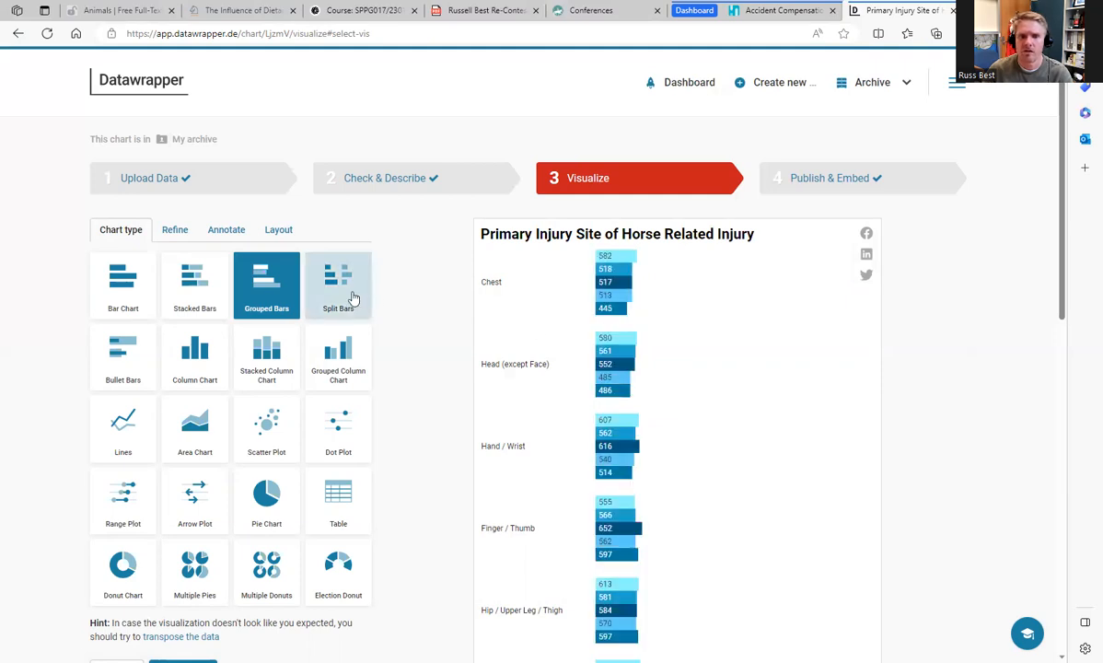
{"action": "left_click", "coordinate": [199, 315]}
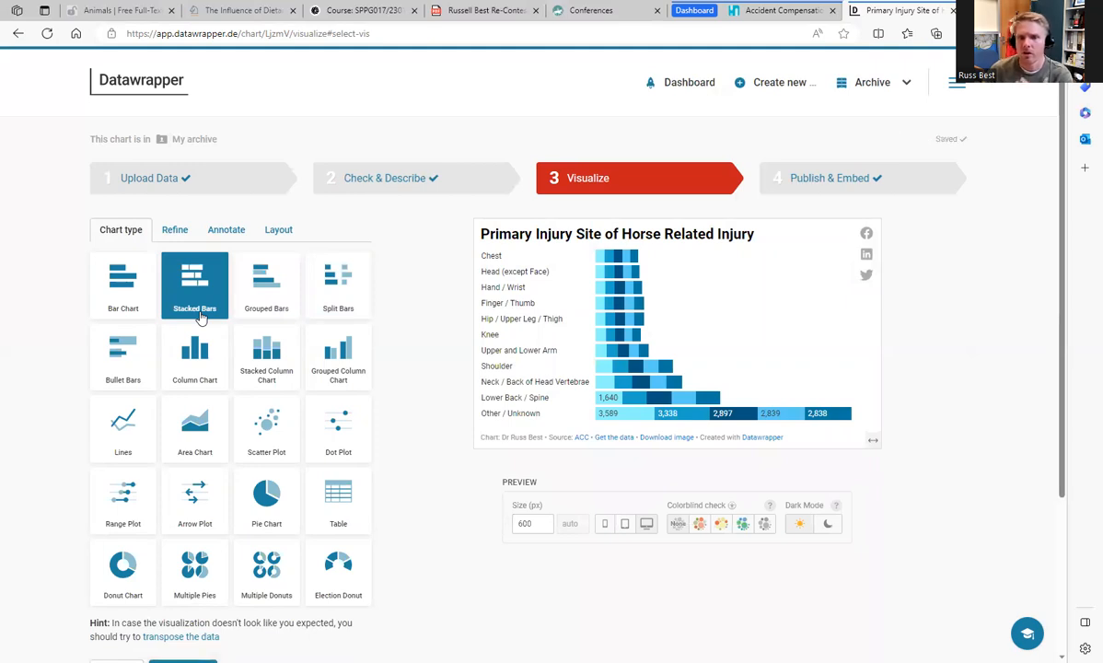
{"action": "left_click", "coordinate": [328, 308]}
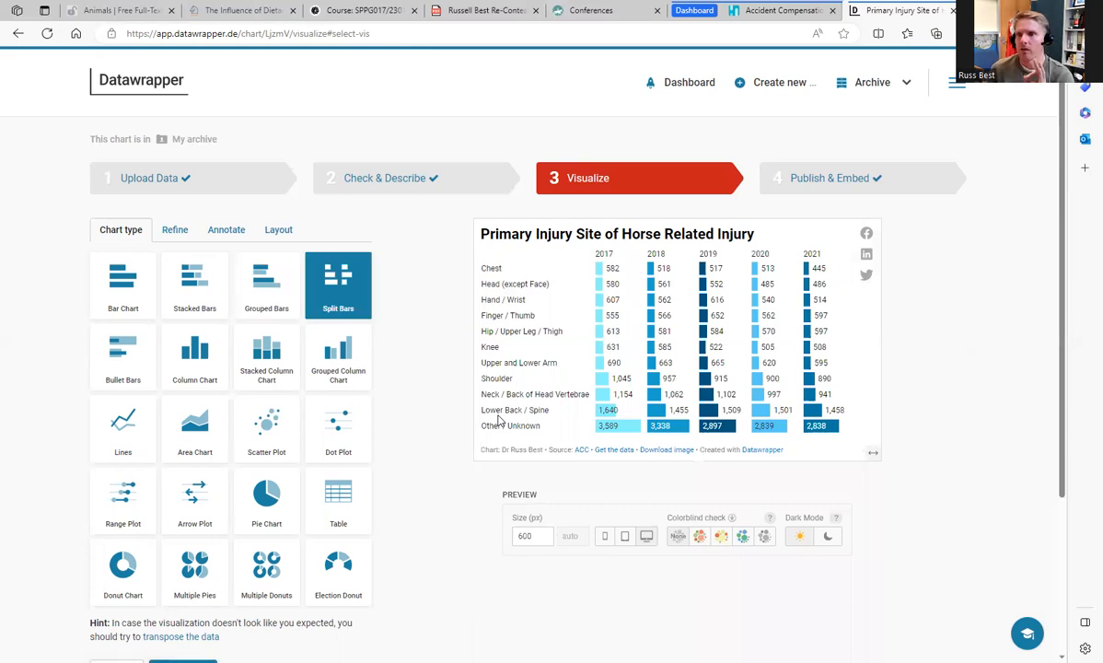
Step: Return to the dashboard and open the map of horse related injury claims by region
{"action": "left_click", "coordinate": [703, 88]}
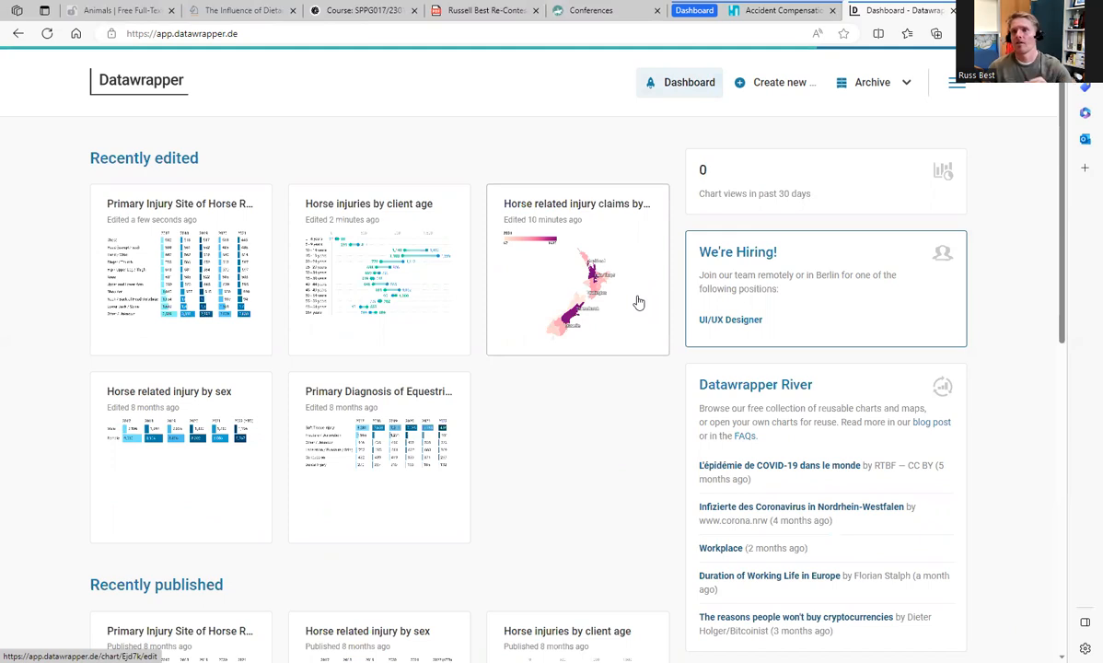
{"action": "left_click", "coordinate": [638, 302]}
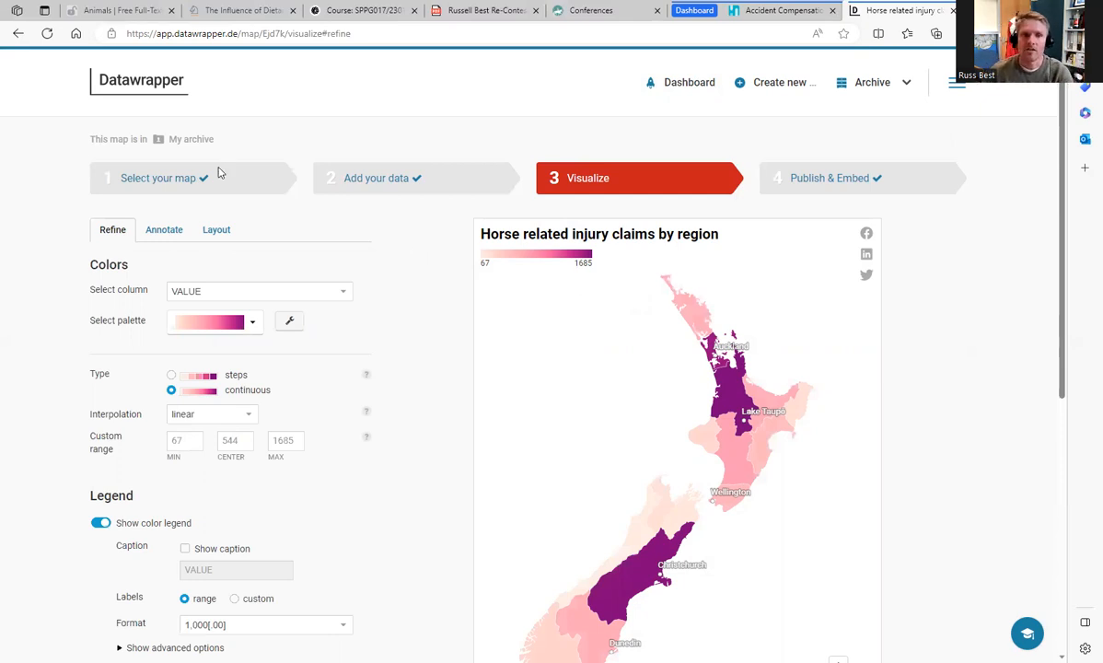
Step: Review the base map choices for the injury claims map, including New Zealand » Regional Councils (2018)
{"action": "left_click", "coordinate": [270, 195]}
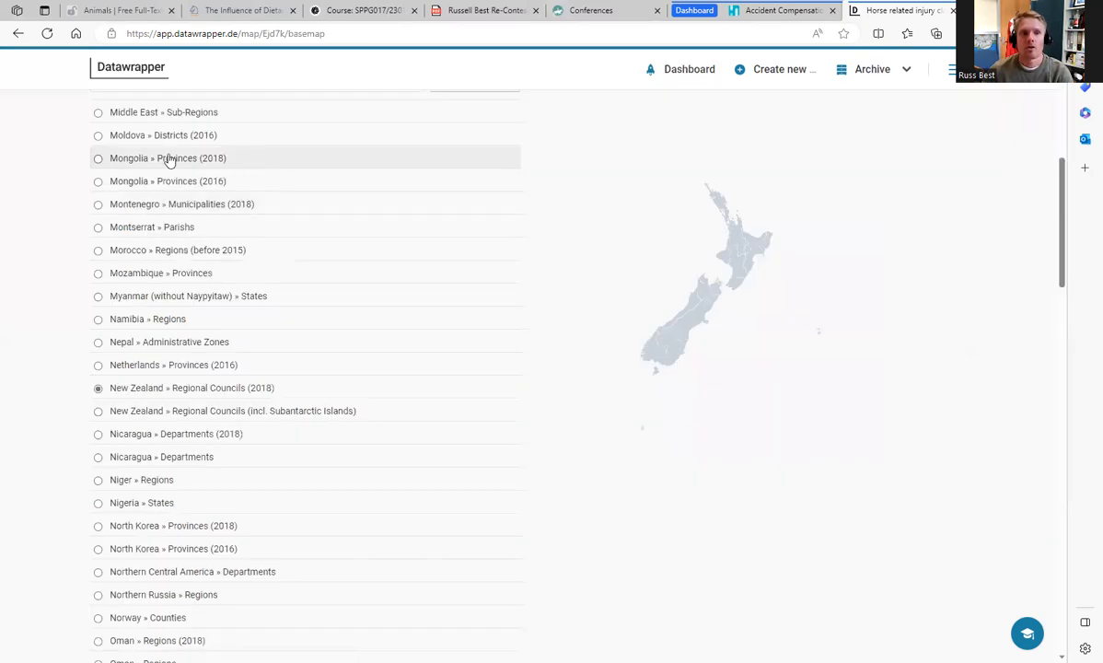
{"action": "scroll", "coordinate": [557, 277], "scroll_direction": "up", "scroll_amount": 2}
{"action": "scroll", "coordinate": [556, 282], "scroll_direction": "up", "scroll_amount": 4}
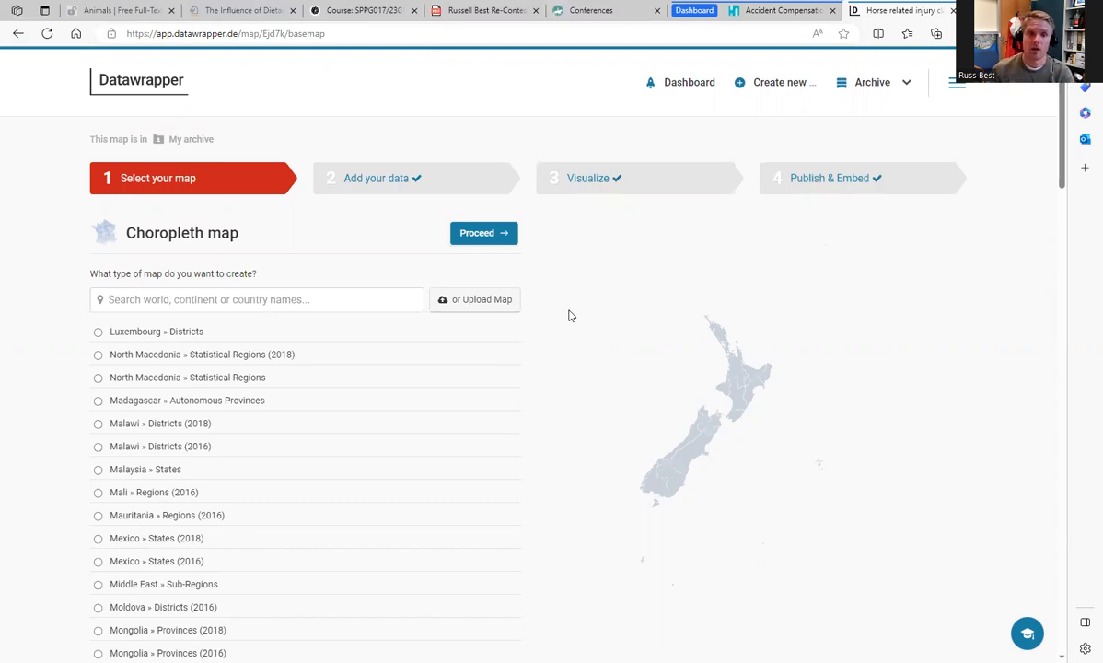
Step: Examine the map's data table with the claim values per region and the island entries without values
{"action": "left_click", "coordinate": [442, 177]}
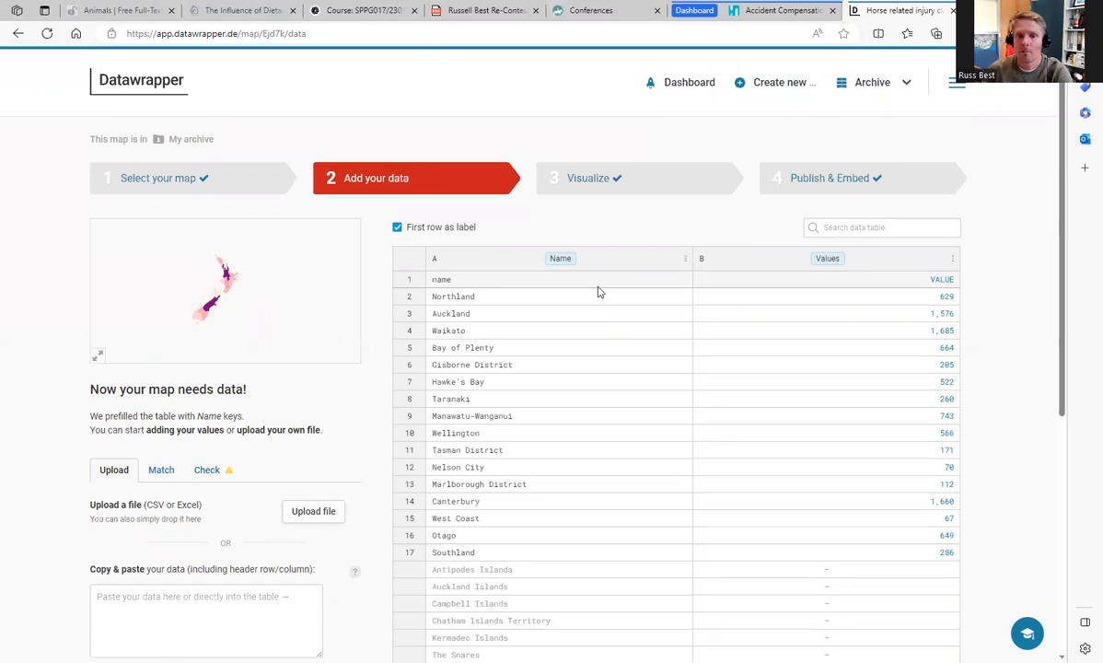
{"action": "scroll", "coordinate": [598, 292], "scroll_direction": "down", "scroll_amount": 1}
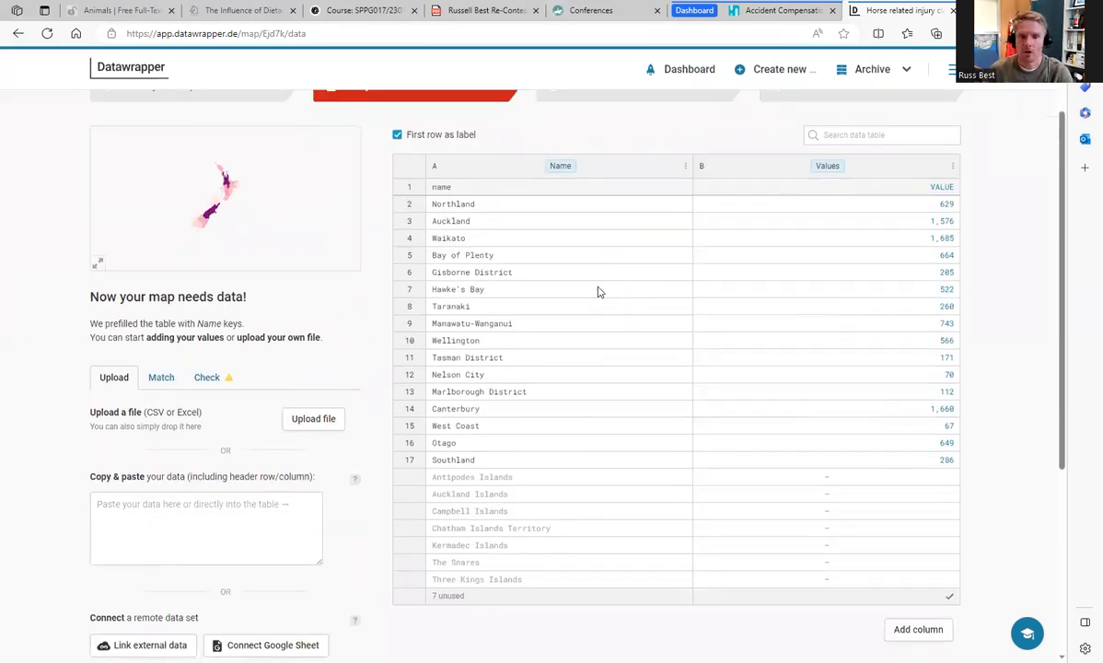
{"action": "scroll", "coordinate": [511, 465], "scroll_direction": "down", "scroll_amount": 1}
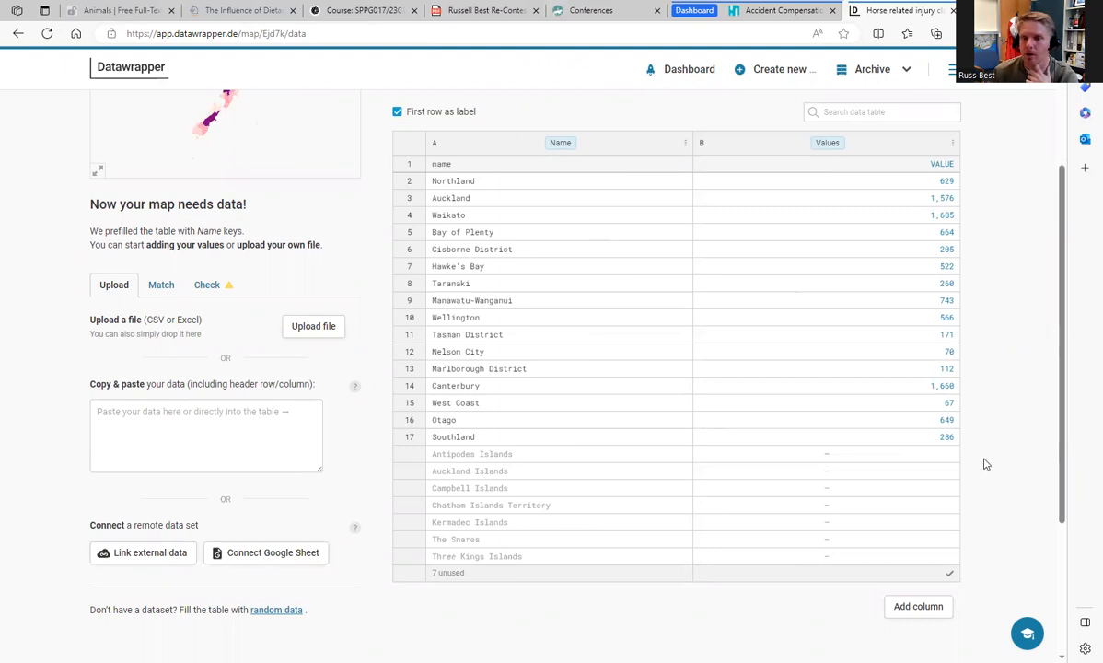
{"action": "left_click", "coordinate": [932, 456]}
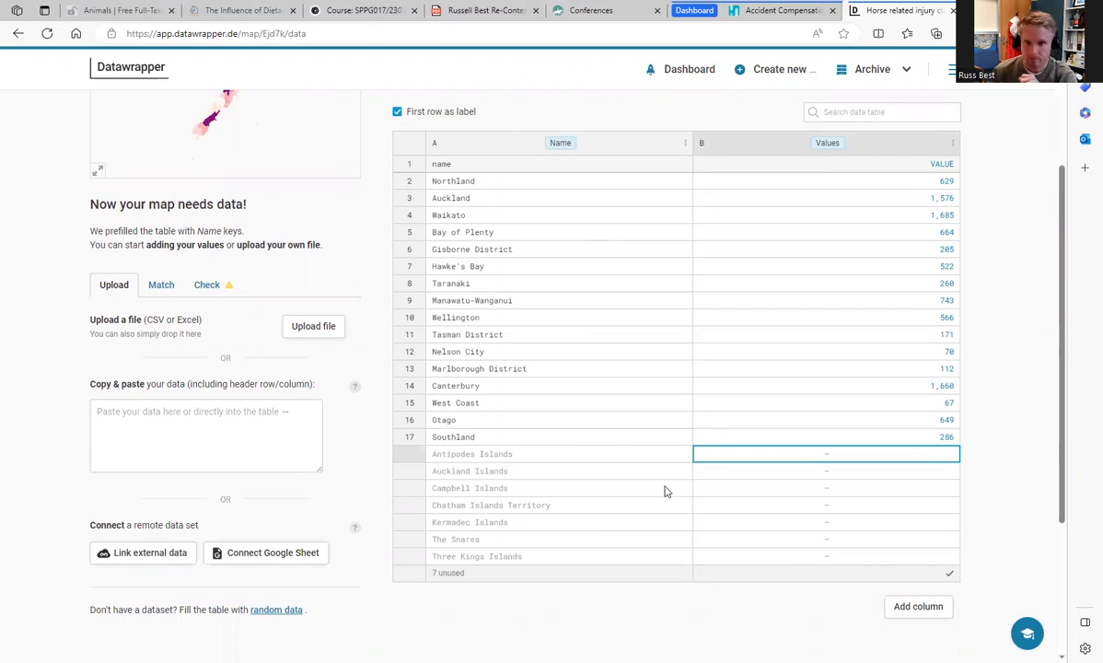
{"action": "scroll", "coordinate": [867, 515], "scroll_direction": "up", "scroll_amount": 1}
{"action": "scroll", "coordinate": [940, 519], "scroll_direction": "up", "scroll_amount": 1}
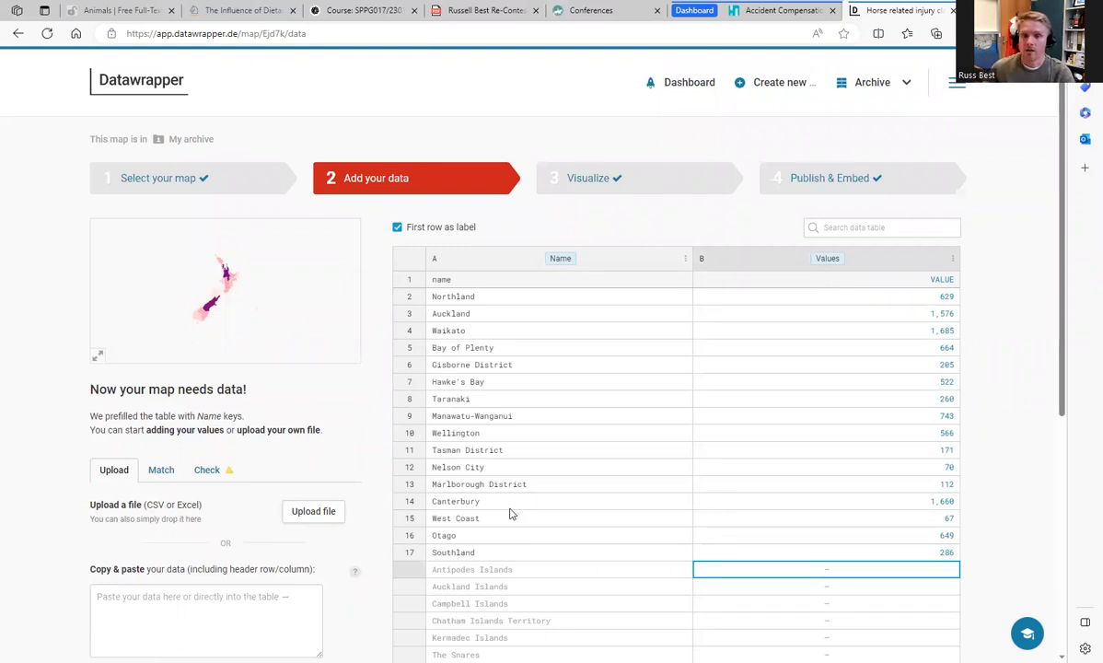
Step: In the map's visualization settings, try the red-to-blue and yellow-to-dark-purple color palettes and restore the pink-to-purple one
{"action": "left_click", "coordinate": [665, 189]}
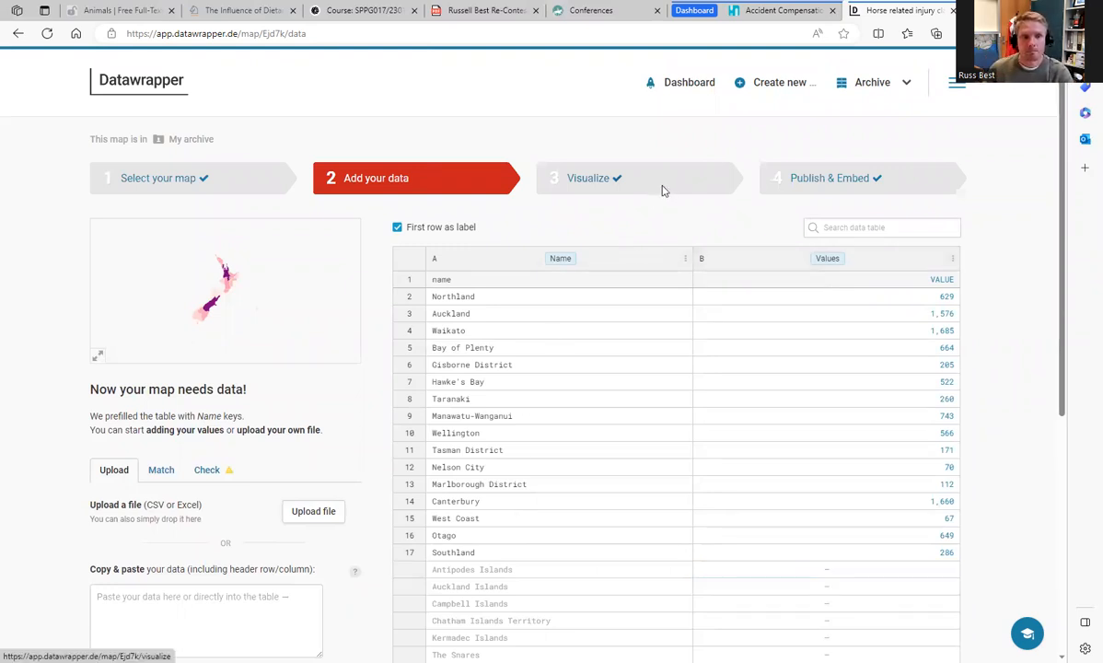
{"action": "scroll", "coordinate": [900, 417], "scroll_direction": "down", "scroll_amount": 2}
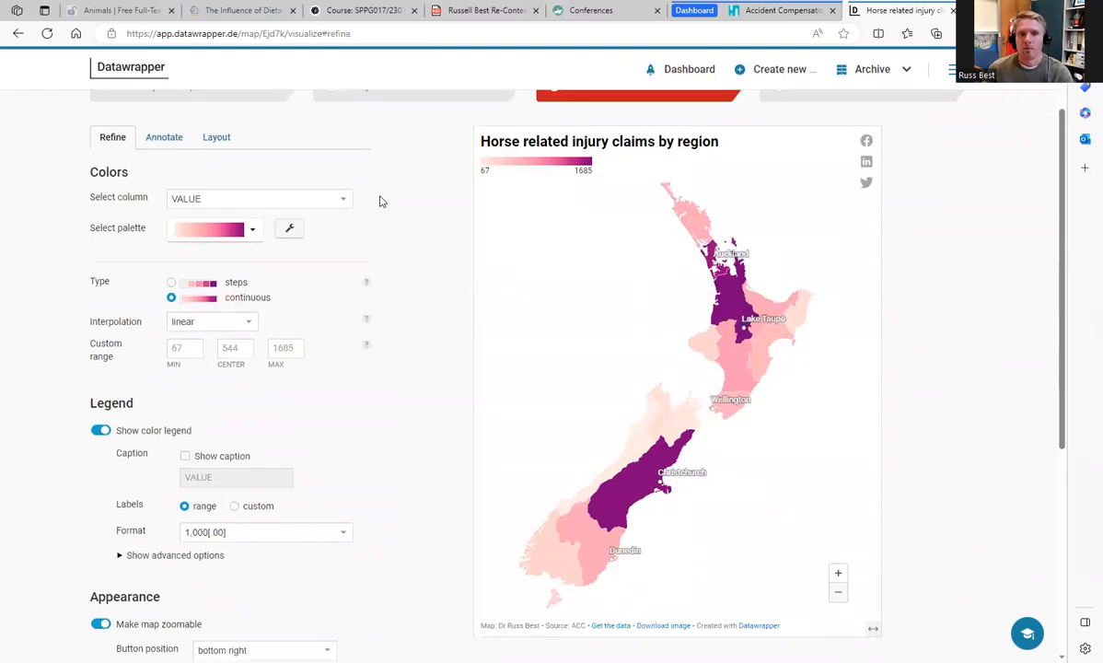
{"action": "left_click", "coordinate": [255, 232]}
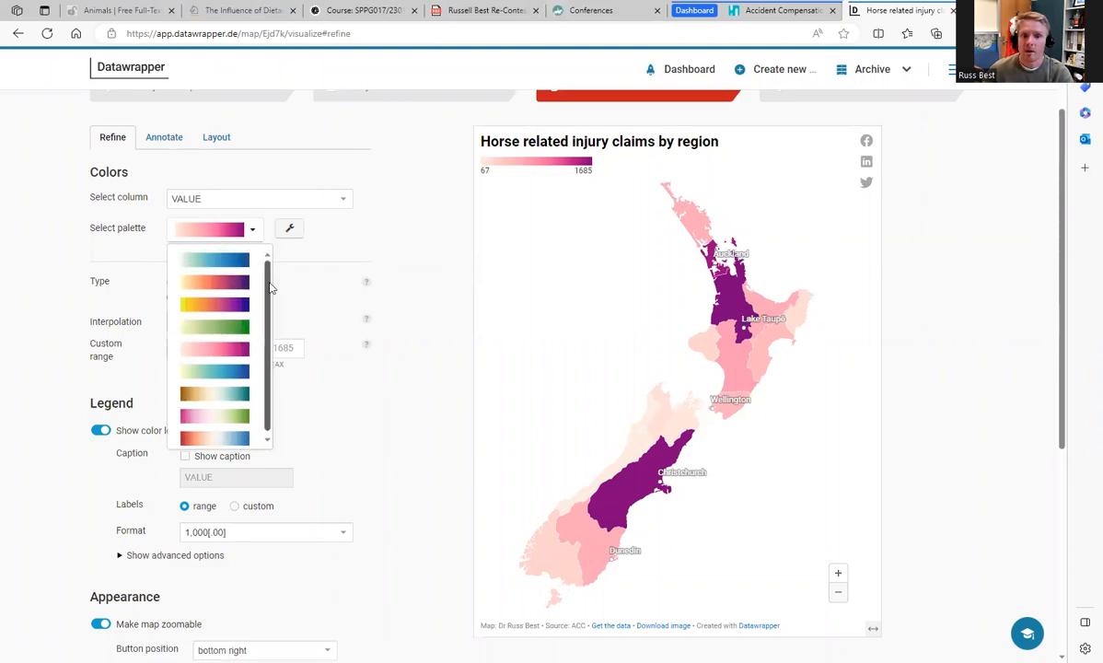
{"action": "left_click", "coordinate": [241, 438]}
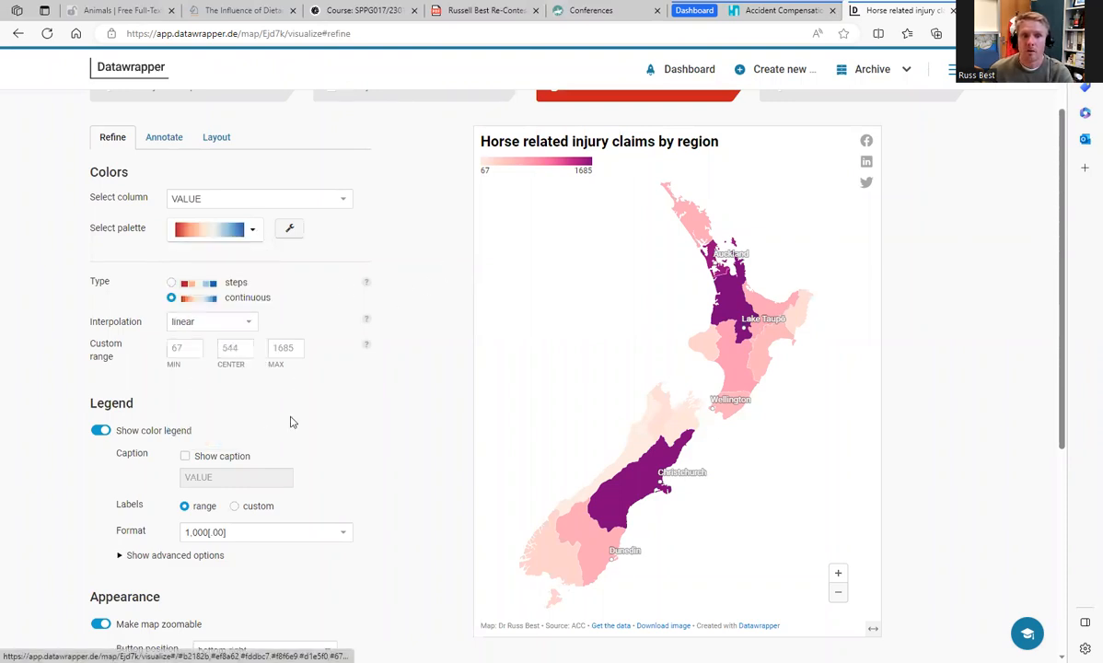
{"action": "mouse_move", "coordinate": [371, 284]}
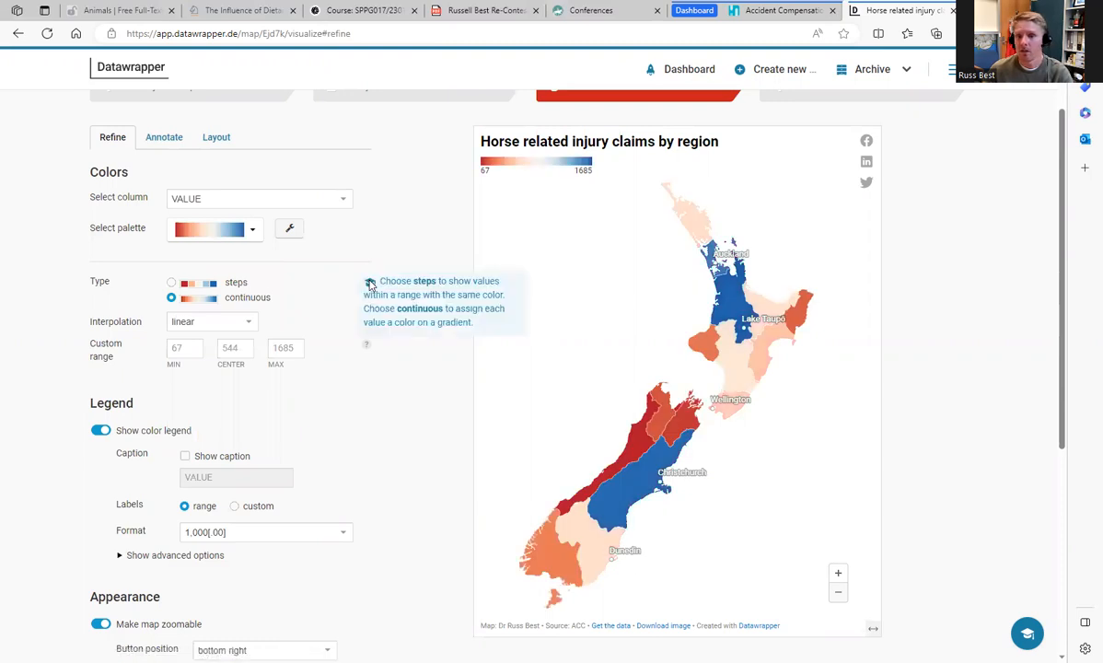
{"action": "left_click", "coordinate": [252, 229]}
{"action": "left_click", "coordinate": [238, 283]}
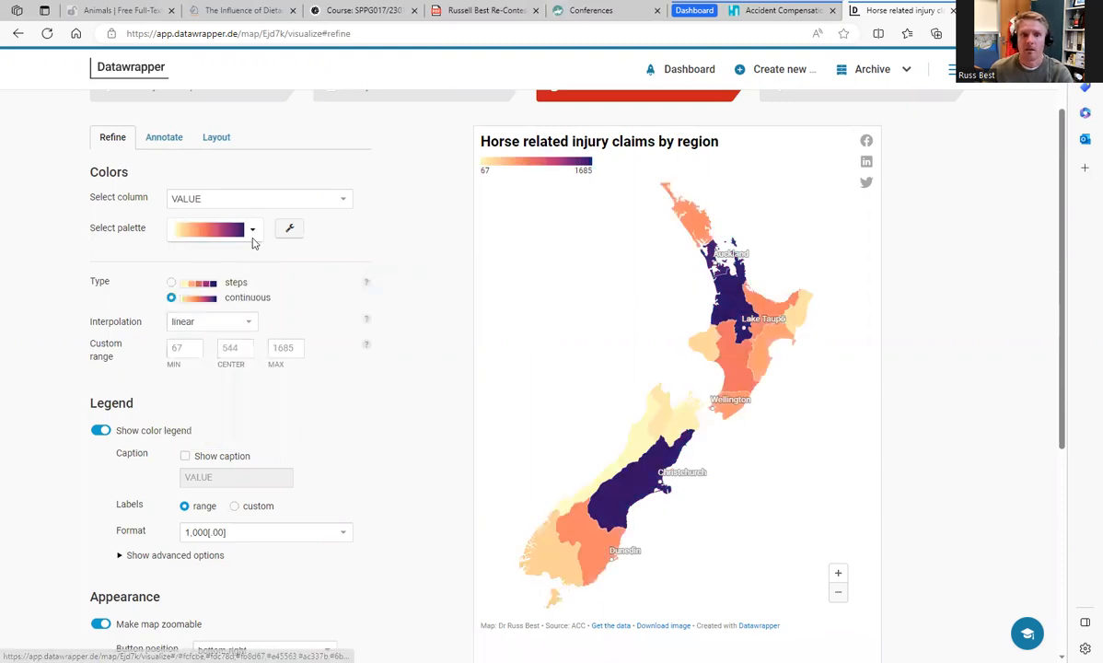
{"action": "left_click", "coordinate": [249, 230]}
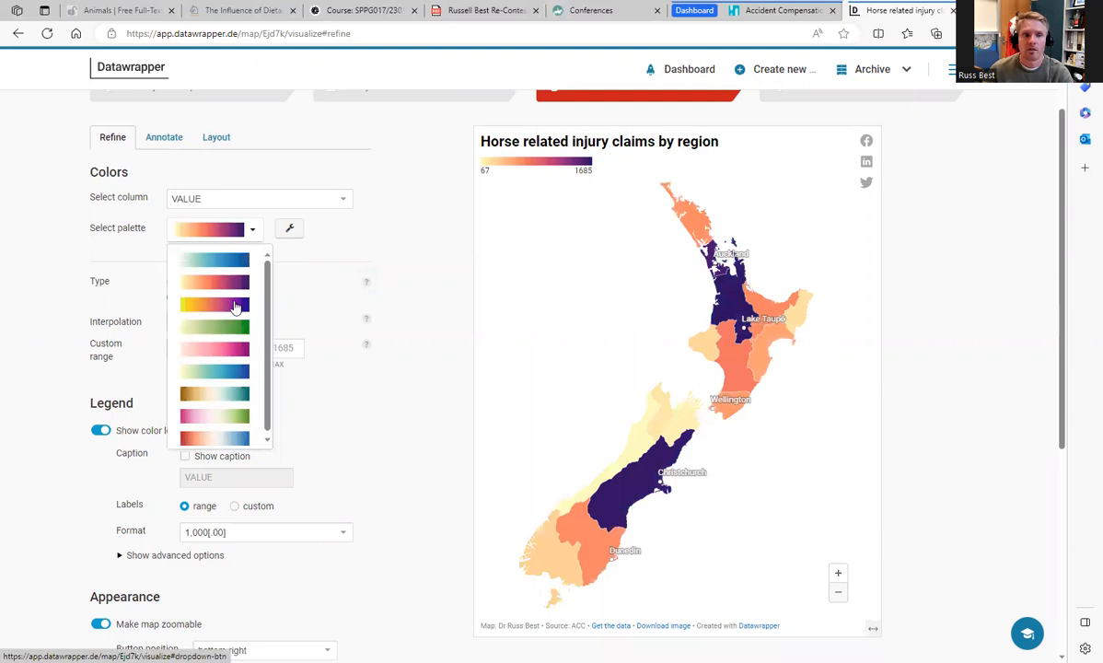
{"action": "left_click", "coordinate": [232, 349]}
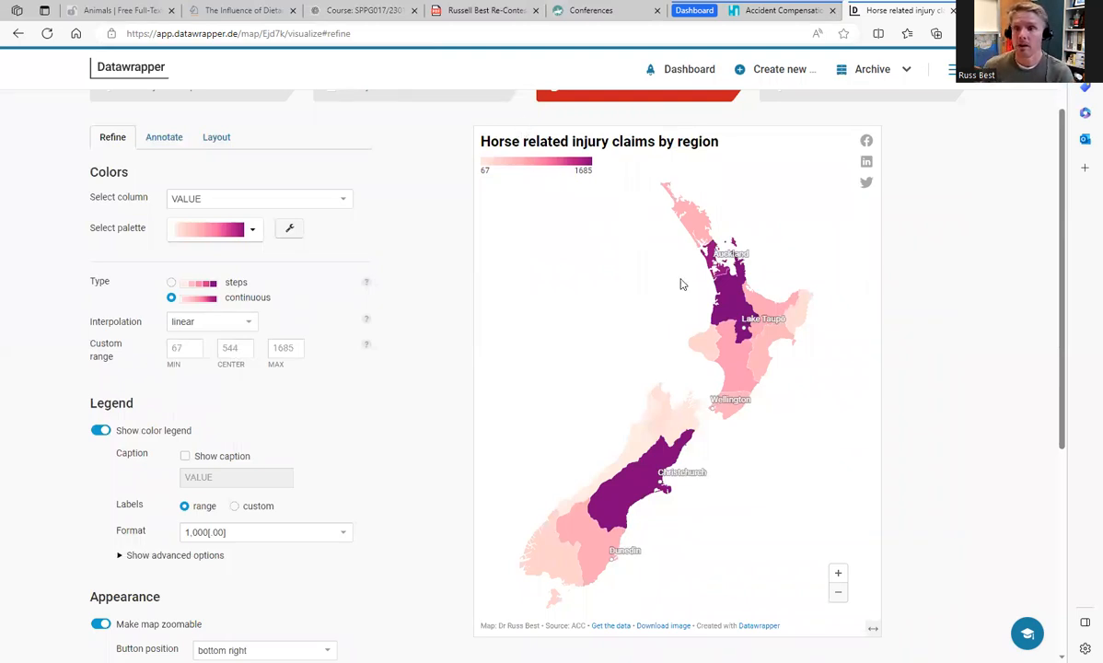
Step: Inspect the claim values of individual regions such as Waikato, Canterbury and Marlborough District, and review the map's color, legend and appearance settings
{"action": "mouse_move", "coordinate": [738, 304]}
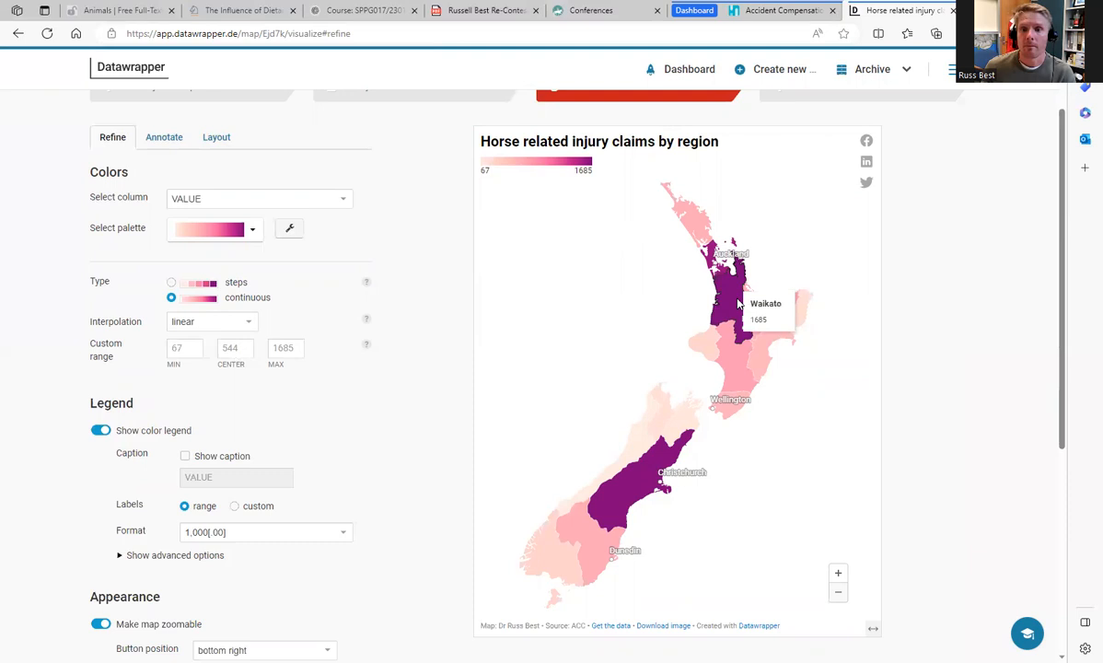
{"action": "mouse_move", "coordinate": [700, 428]}
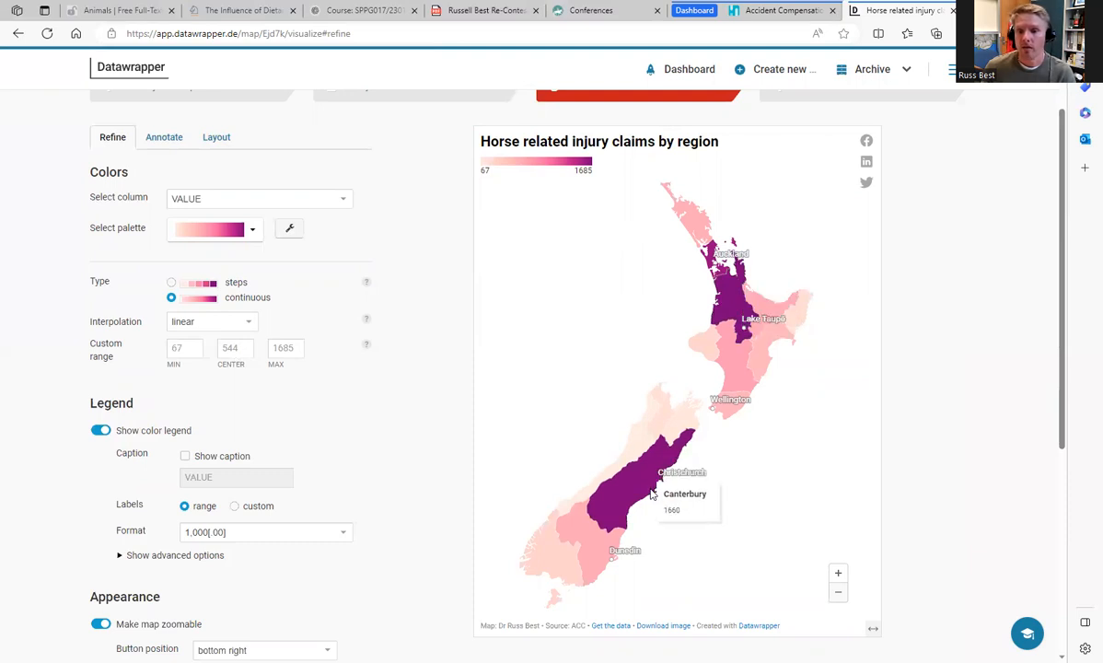
{"action": "mouse_move", "coordinate": [644, 439]}
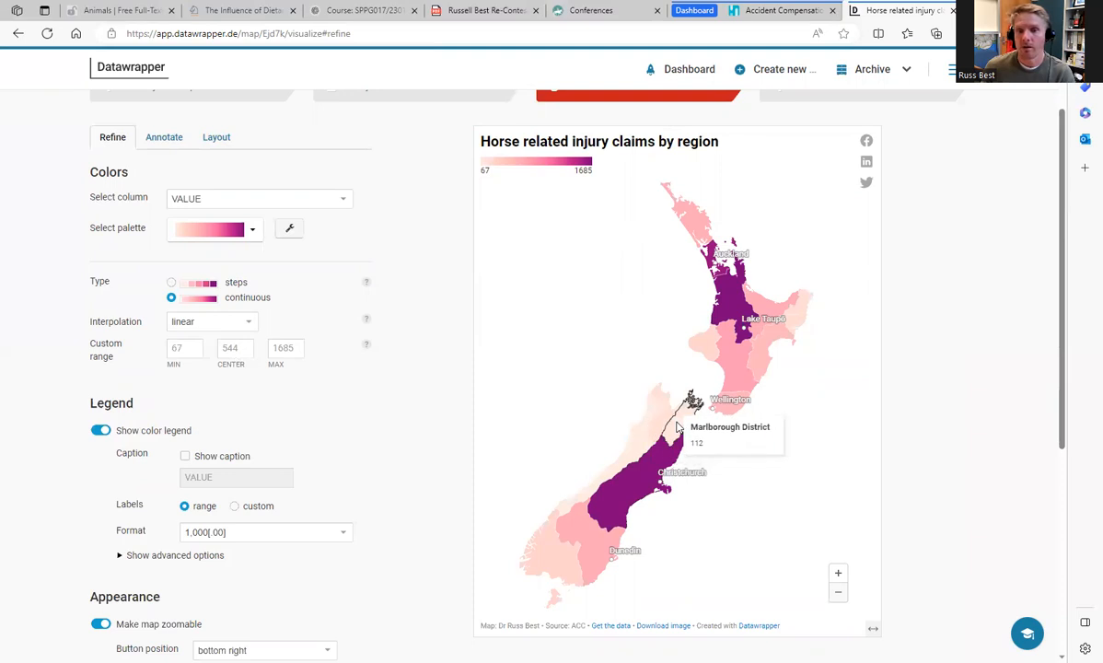
{"action": "mouse_move", "coordinate": [733, 393]}
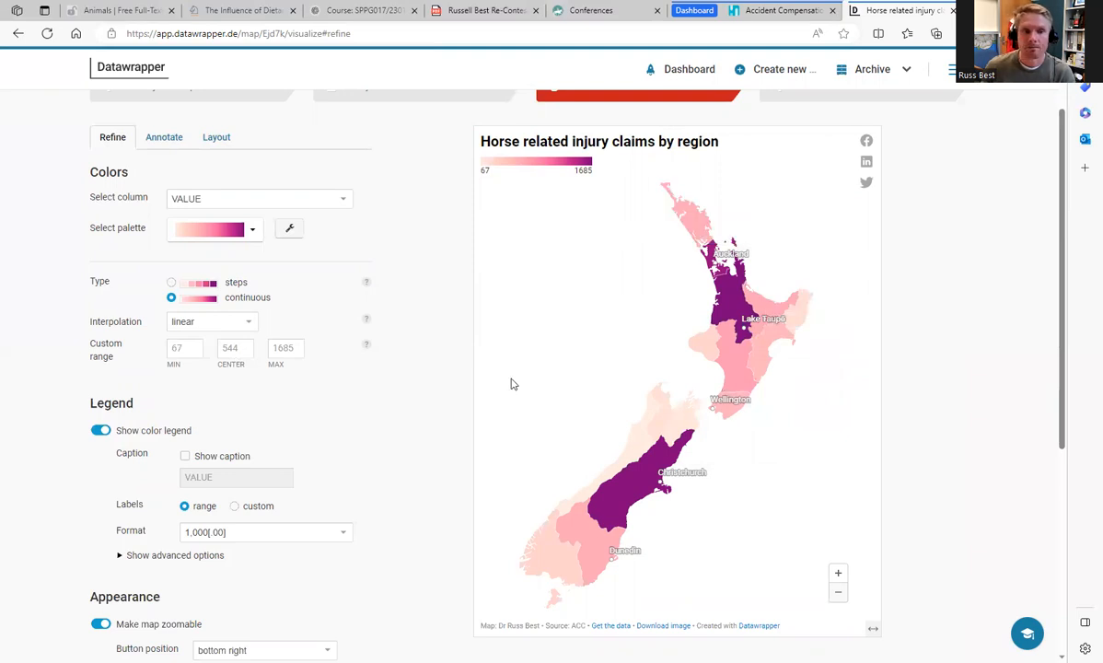
{"action": "scroll", "coordinate": [436, 477], "scroll_direction": "down", "scroll_amount": 1}
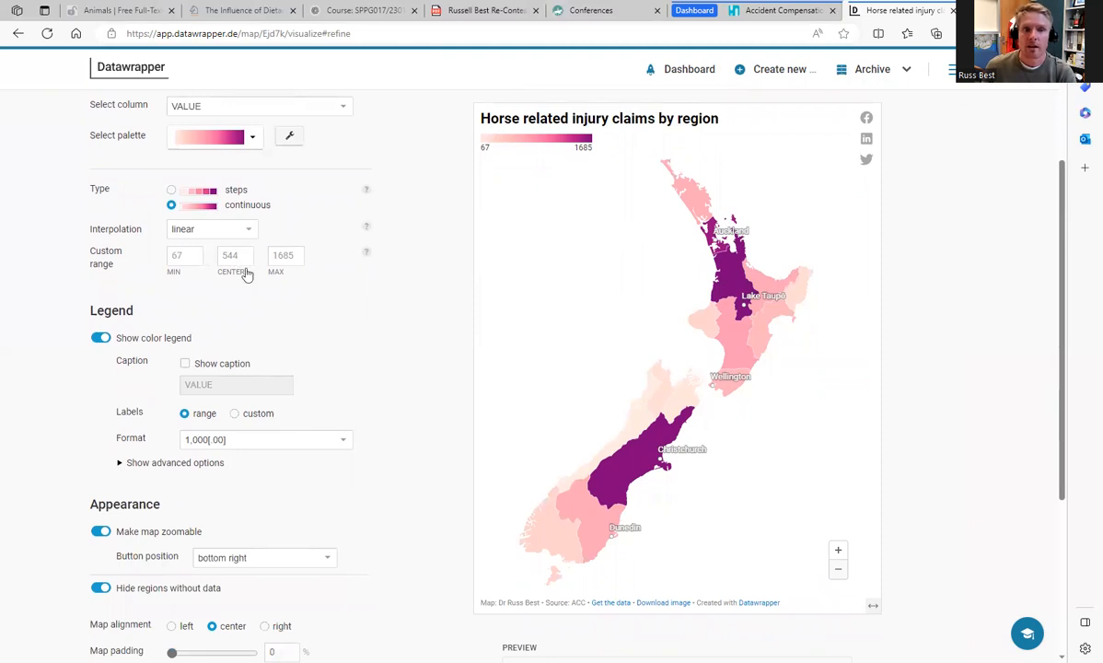
{"action": "scroll", "coordinate": [401, 328], "scroll_direction": "up", "scroll_amount": 1}
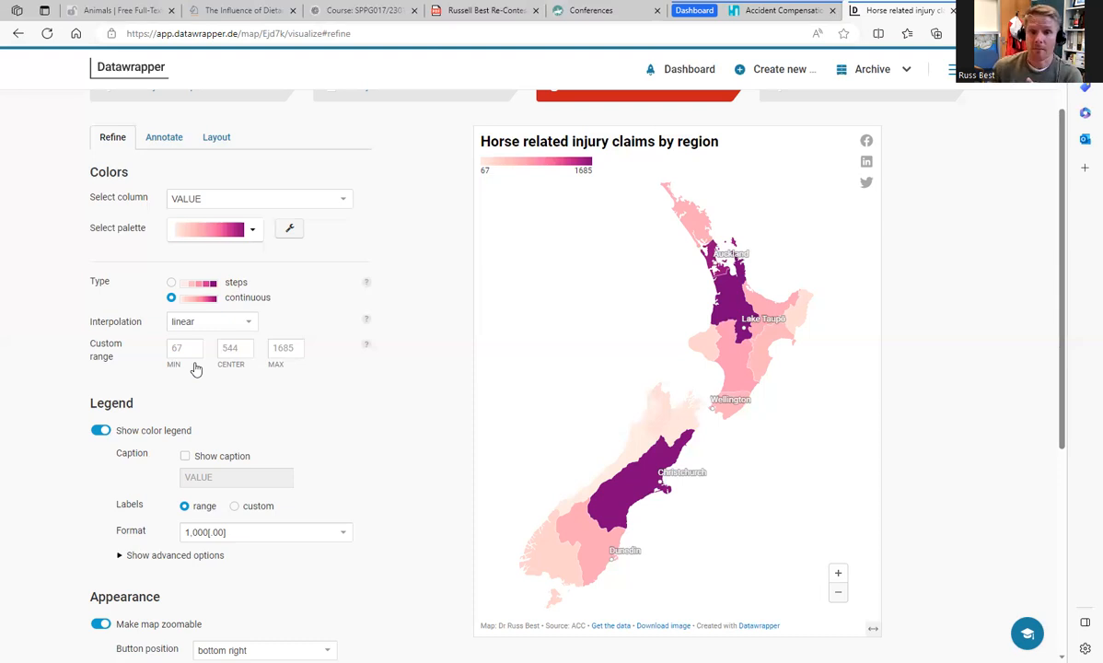
{"action": "scroll", "coordinate": [266, 394], "scroll_direction": "up", "scroll_amount": 1}
{"action": "scroll", "coordinate": [505, 446], "scroll_direction": "down", "scroll_amount": 2}
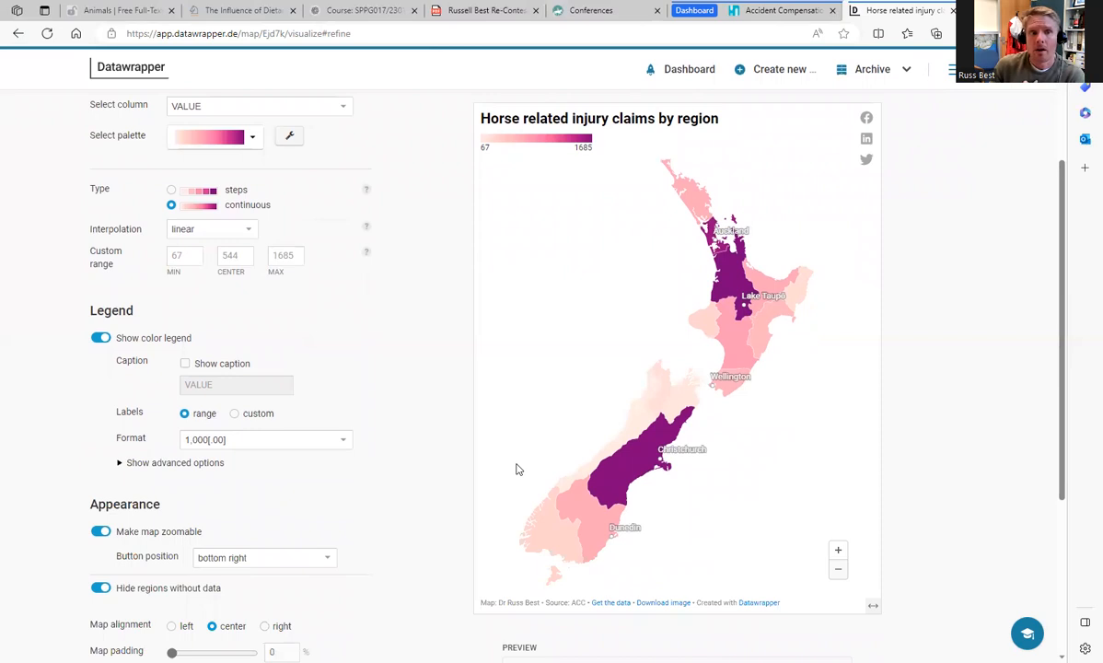
Step: Show the options for creating a new chart, map or table
{"action": "scroll", "coordinate": [517, 470], "scroll_direction": "up", "scroll_amount": 2}
{"action": "mouse_move", "coordinate": [781, 82]}
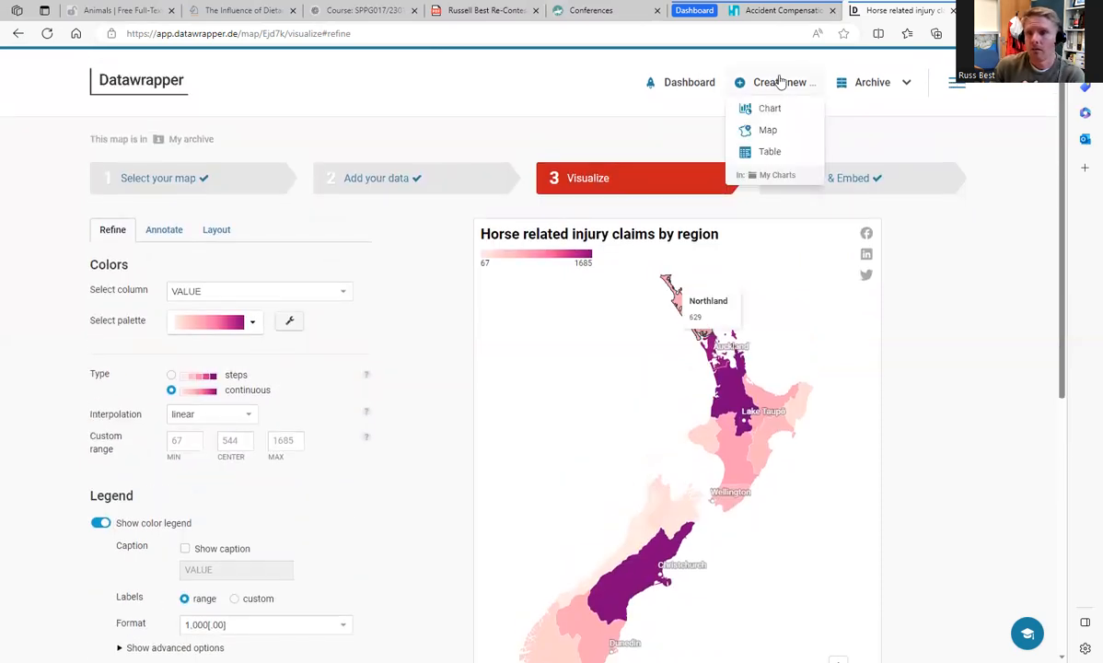